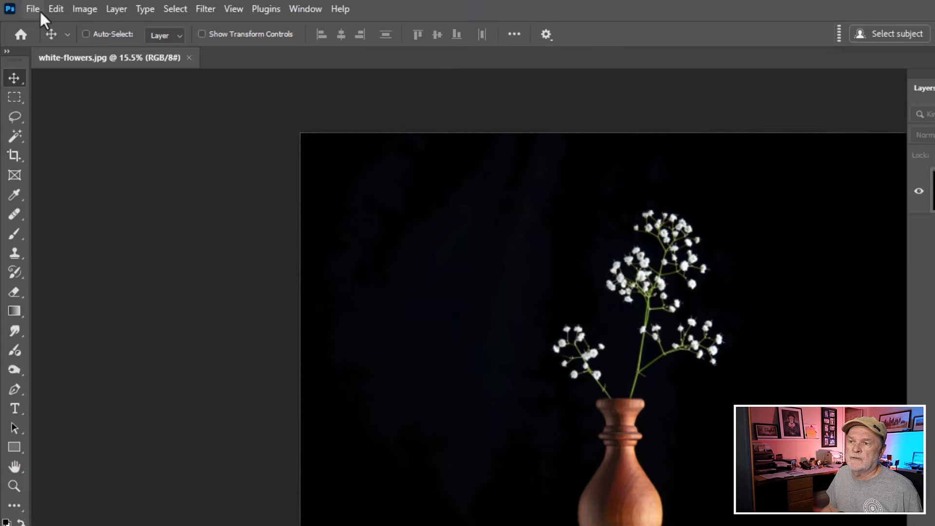
- Create a new 12 x 8 inch document at 300 pixels/inch in 8-bit RGB Color with a white background
left_click(30, 8)
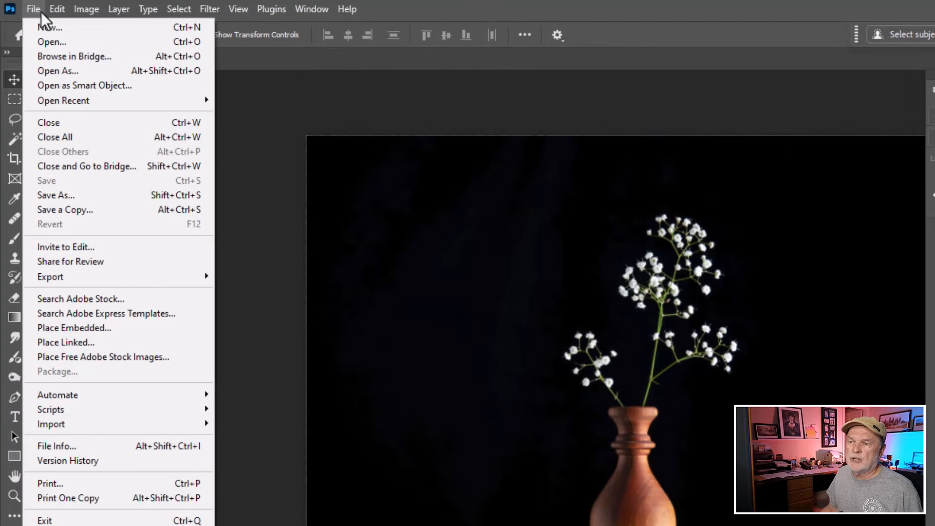
left_click(42, 28)
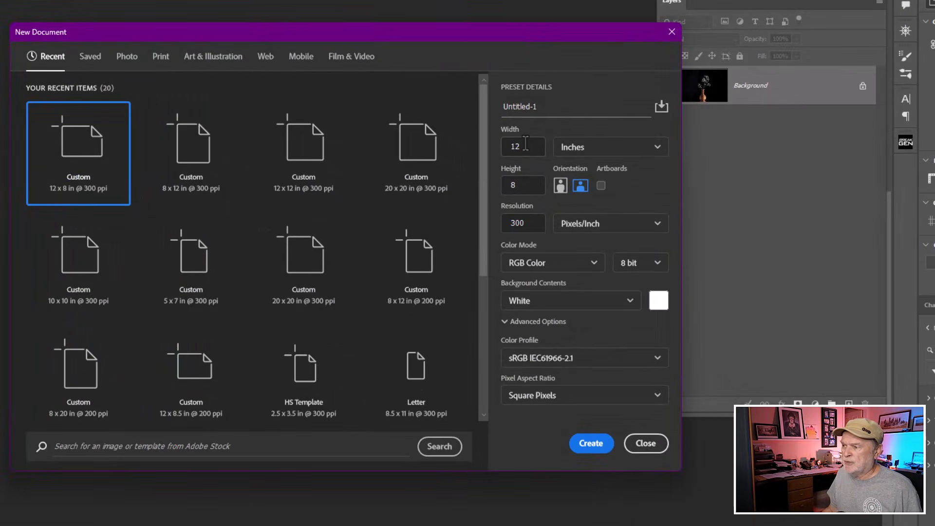
key("ctrl")
key("ctrl")
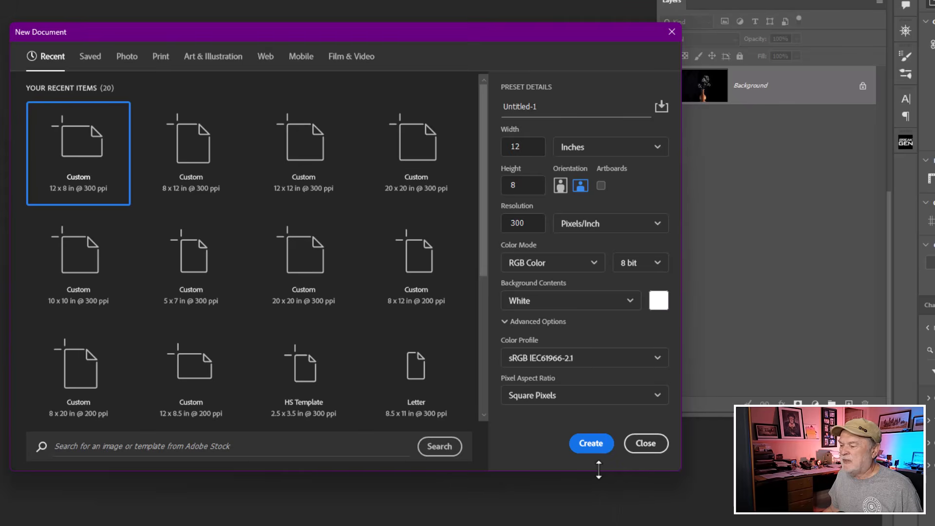
left_click(598, 444)
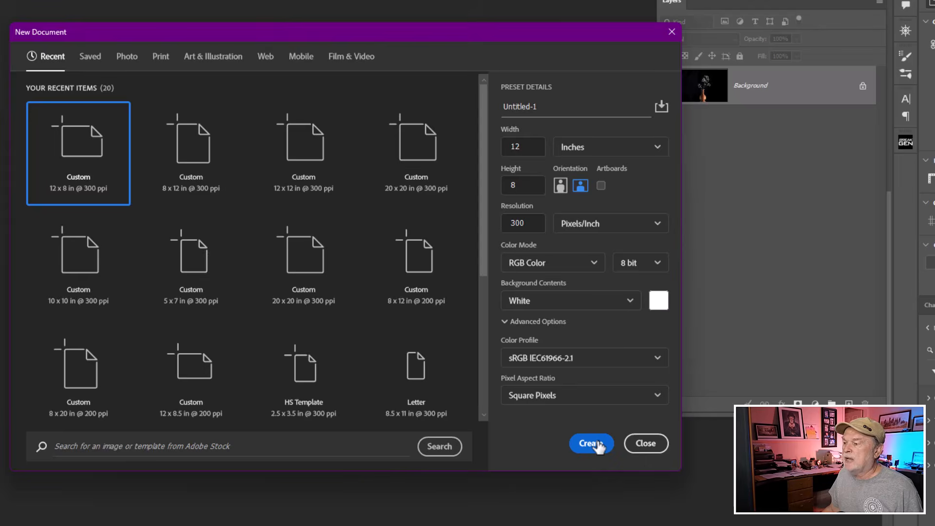
left_click(591, 443)
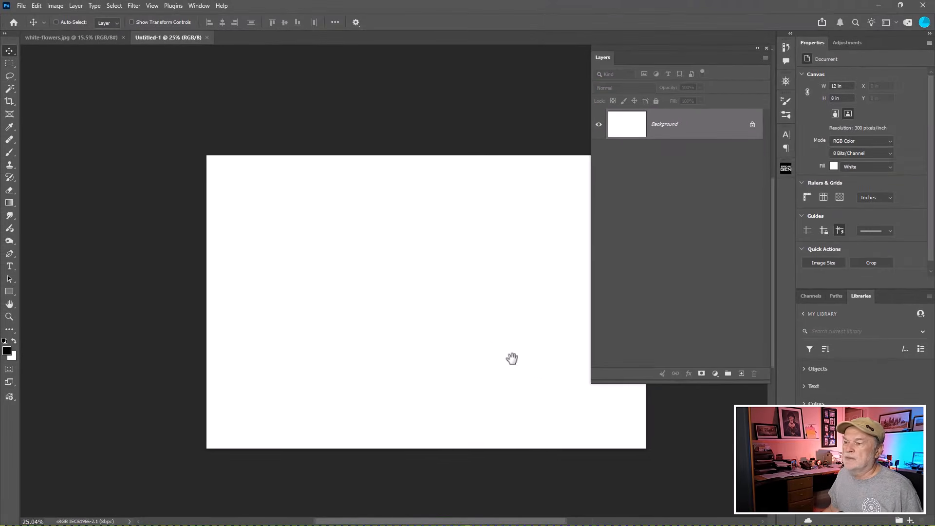
left_click_drag(512, 358, 390, 284)
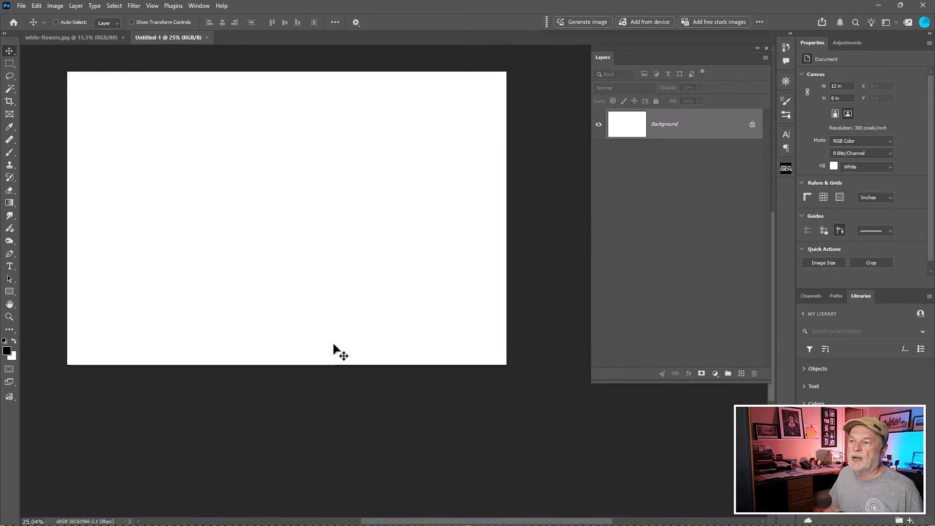
- Switch to the white-flowers.jpg document and duplicate its Background layer
left_click(97, 39)
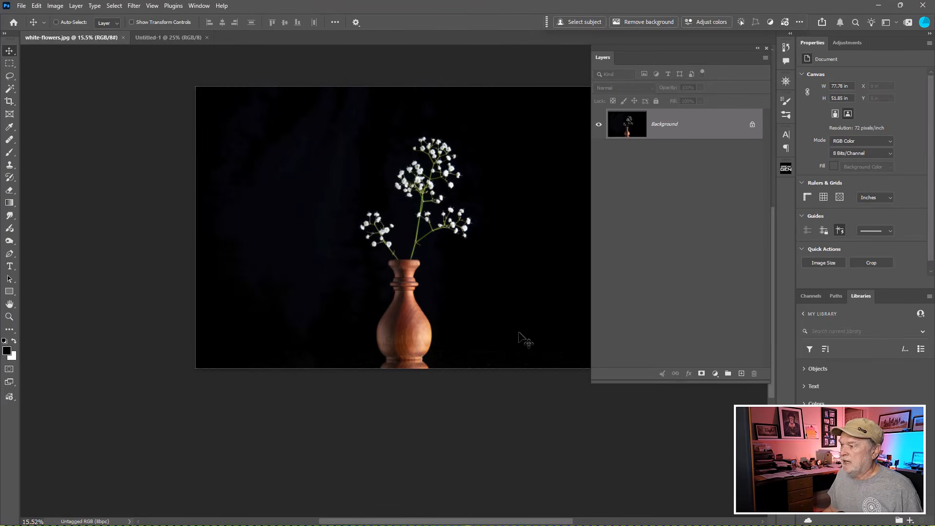
key("ctrl+j")
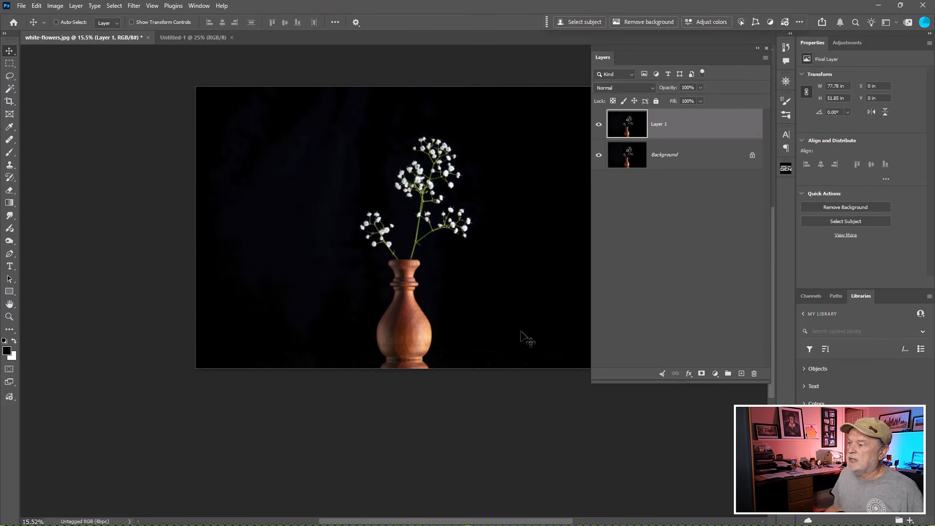
left_click_drag(522, 251, 478, 244)
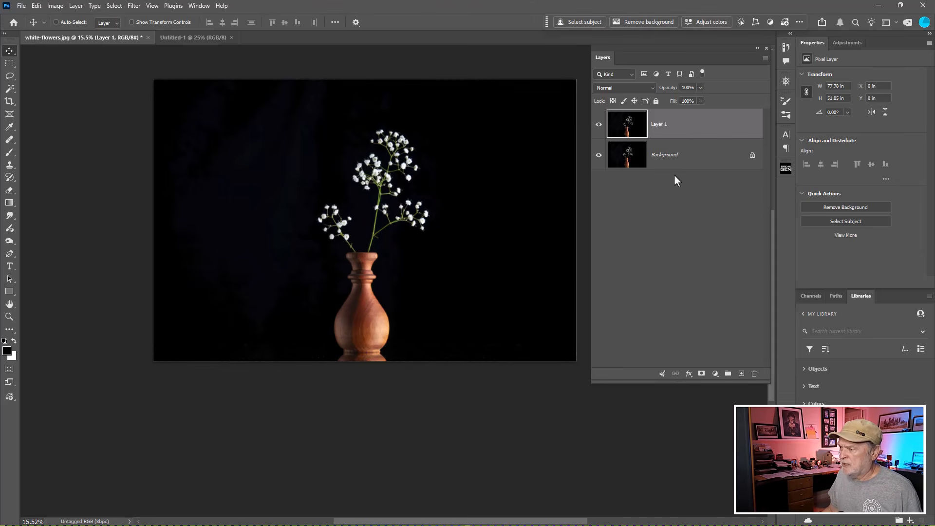
- Add a black (000000) Solid Color fill layer directly above the Background layer
left_click(668, 158)
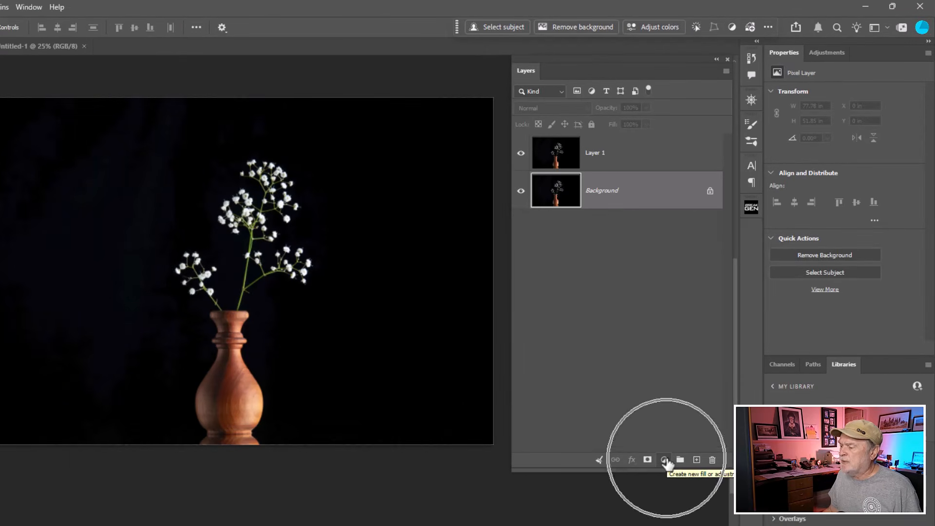
left_click(665, 459)
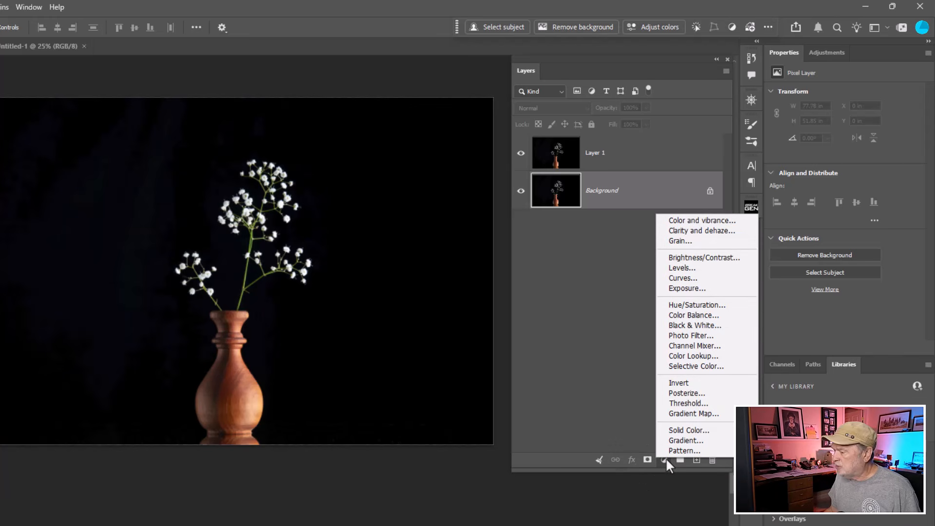
left_click(679, 430)
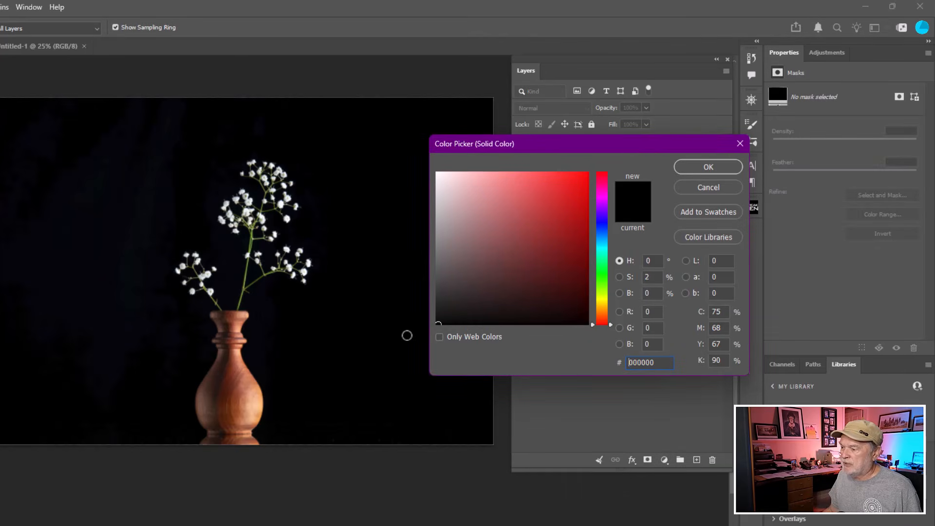
left_click(720, 173)
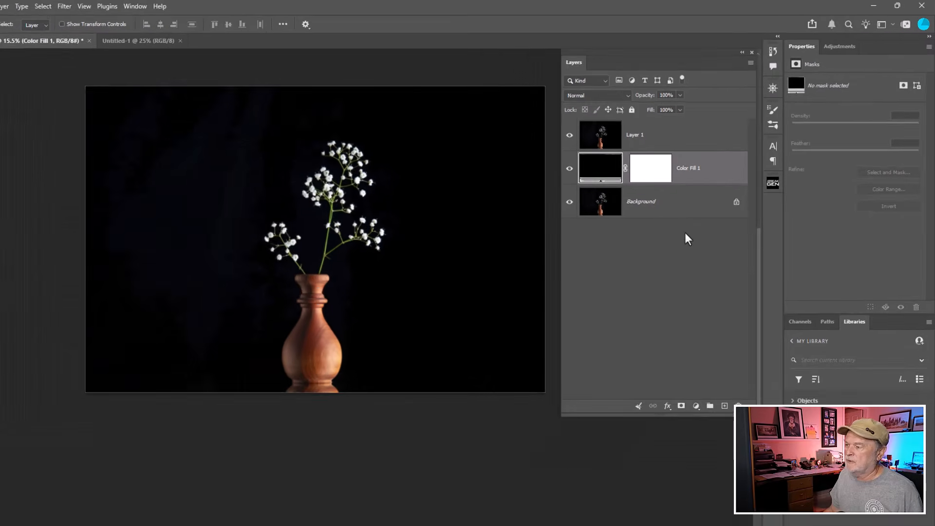
- Select the duplicated photo layer and remove its background so only the vase and flowers are kept by a mask
left_click(625, 128)
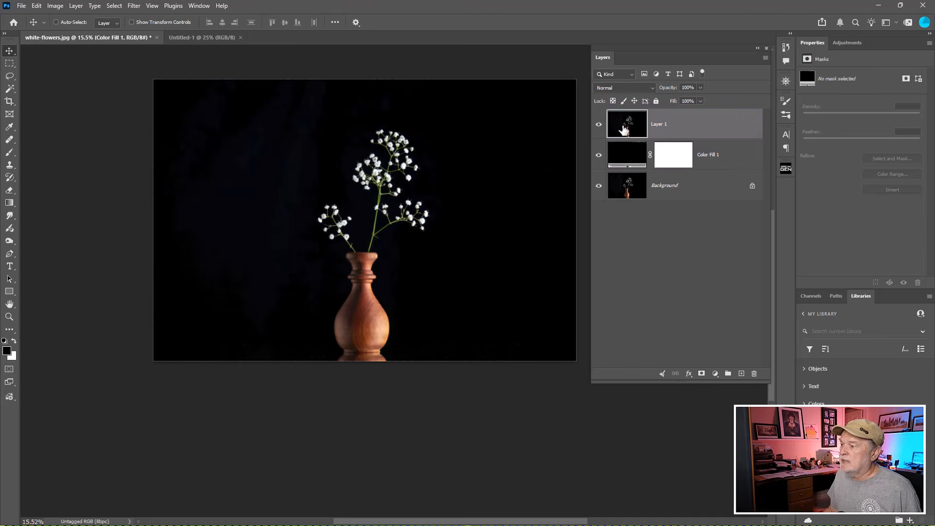
key("ctrl")
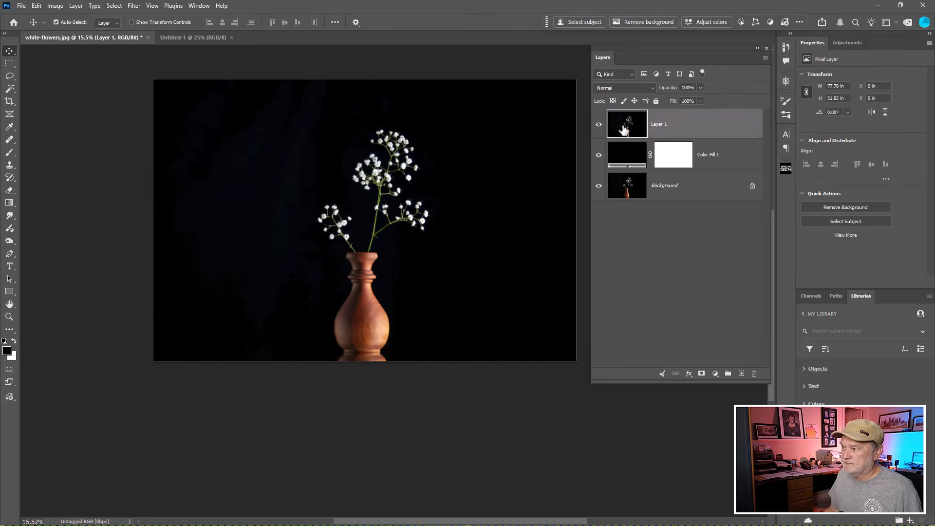
left_click(598, 125)
left_click(599, 125)
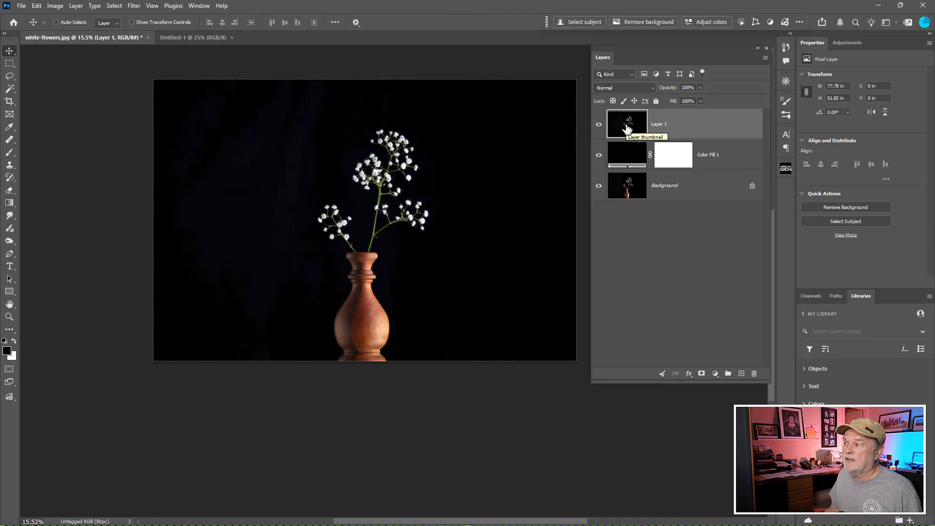
key("ctrl")
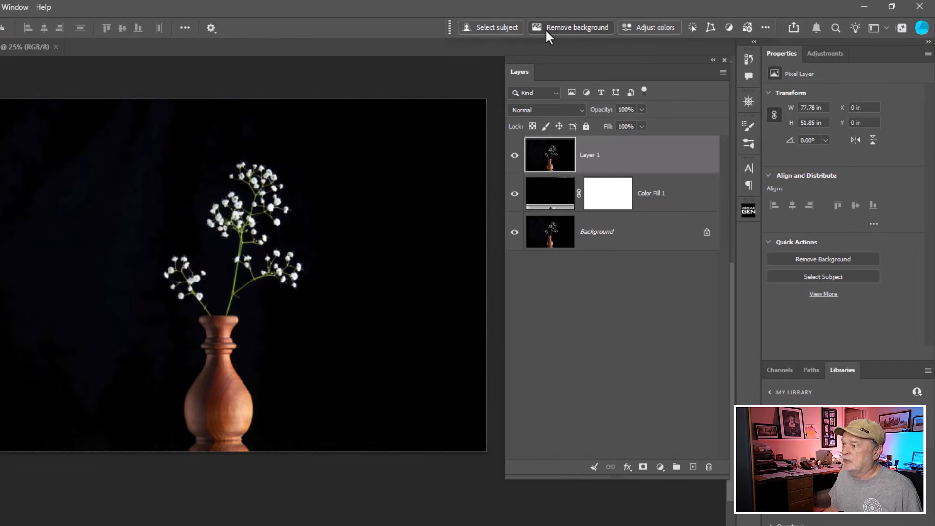
key("ctrl")
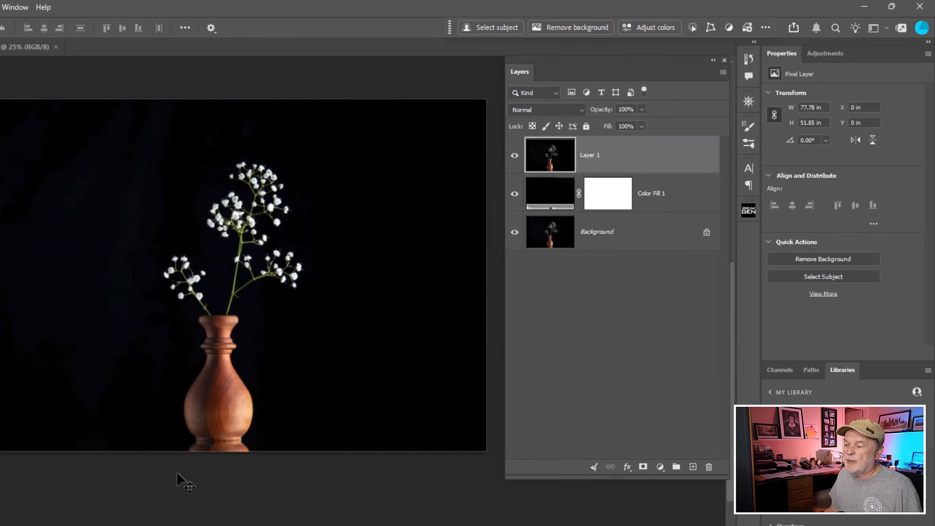
key("ctrl")
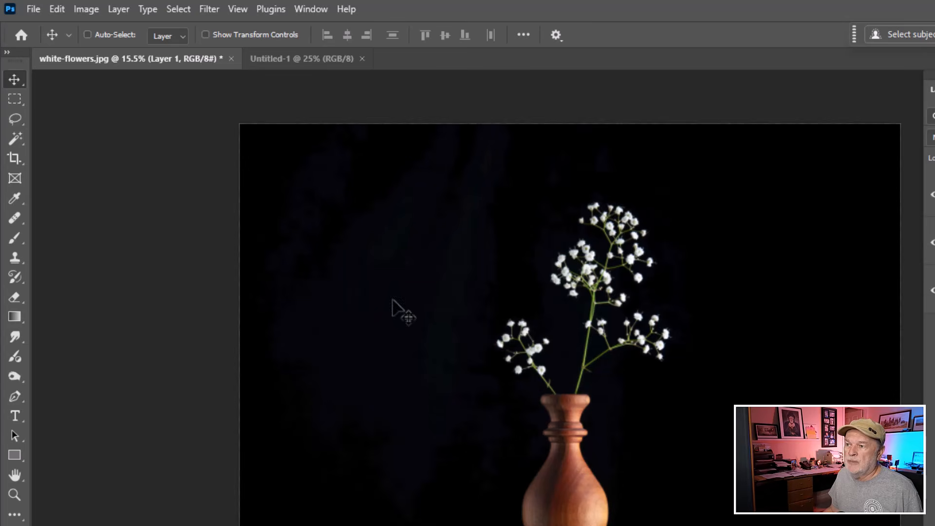
left_click(315, 12)
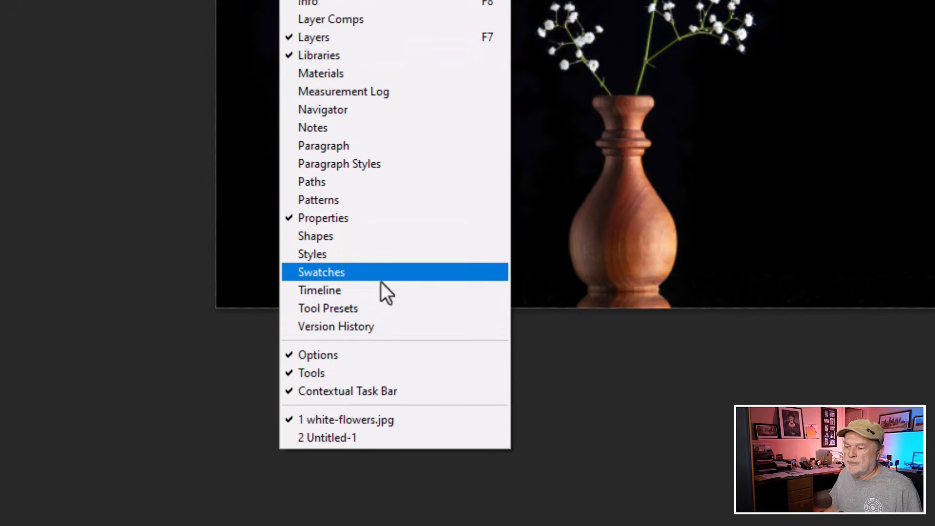
left_click(396, 392)
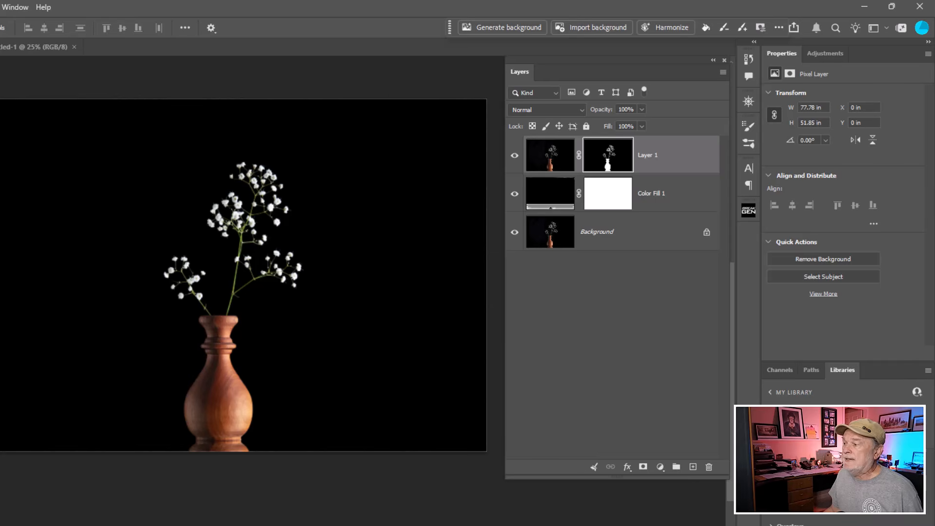
- Hide the original Background layer beneath the black fill layer
left_click(527, 203)
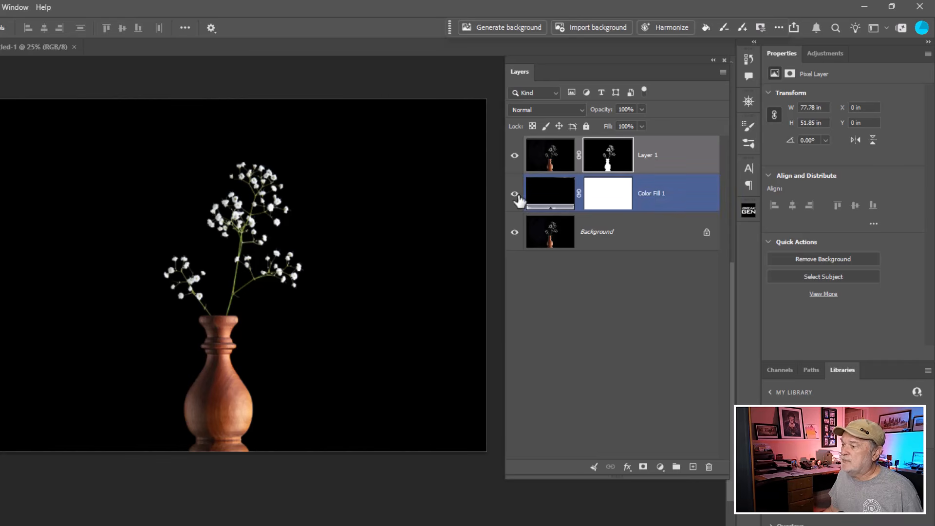
left_click(514, 233)
left_click(517, 197)
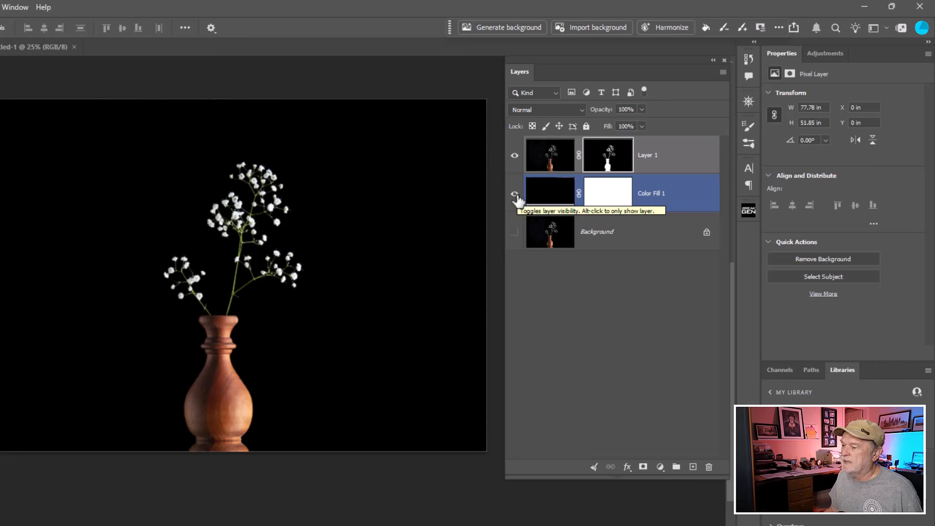
- Check the vase and flower cut-out with the black fill hidden and shown, and inspect its edges up close
left_click(516, 195)
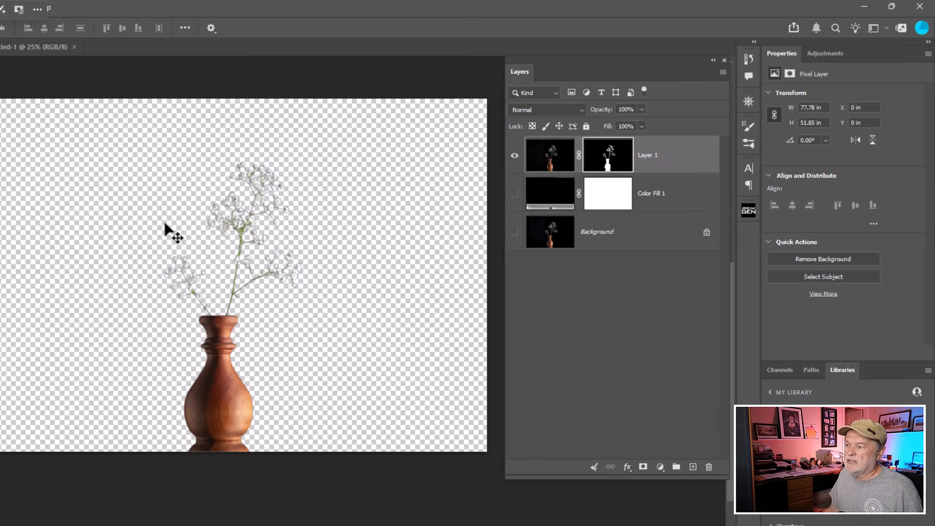
left_click(515, 194)
scroll(257, 410, "up", 3)
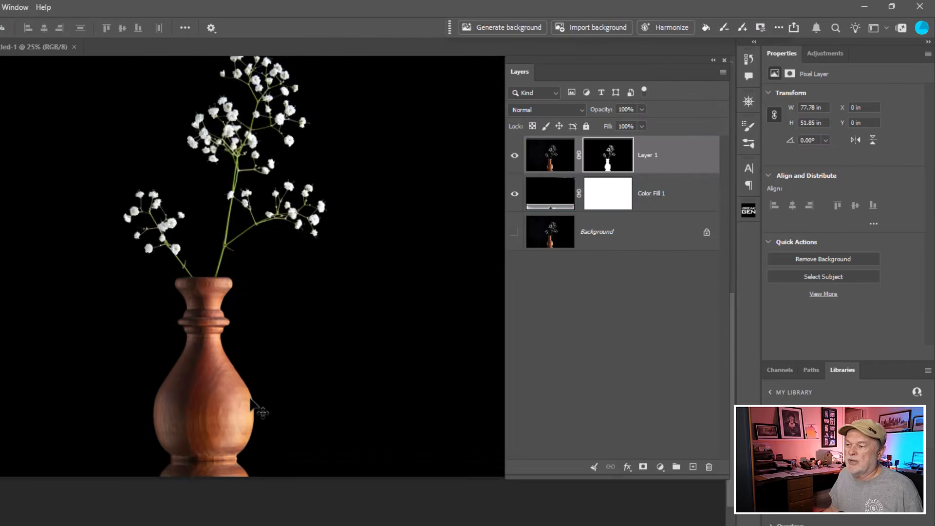
left_click_drag(236, 310, 270, 493)
scroll(270, 494, "up", 3)
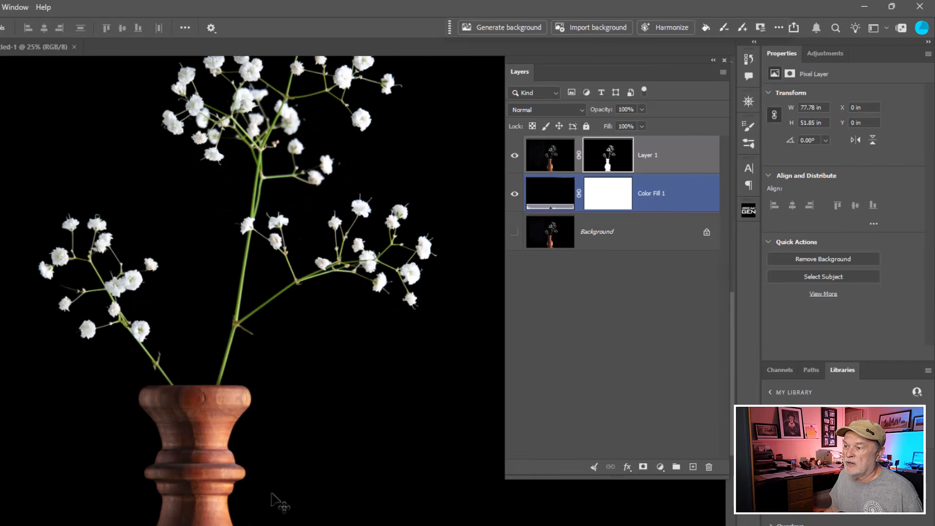
scroll(309, 442, "down", 5)
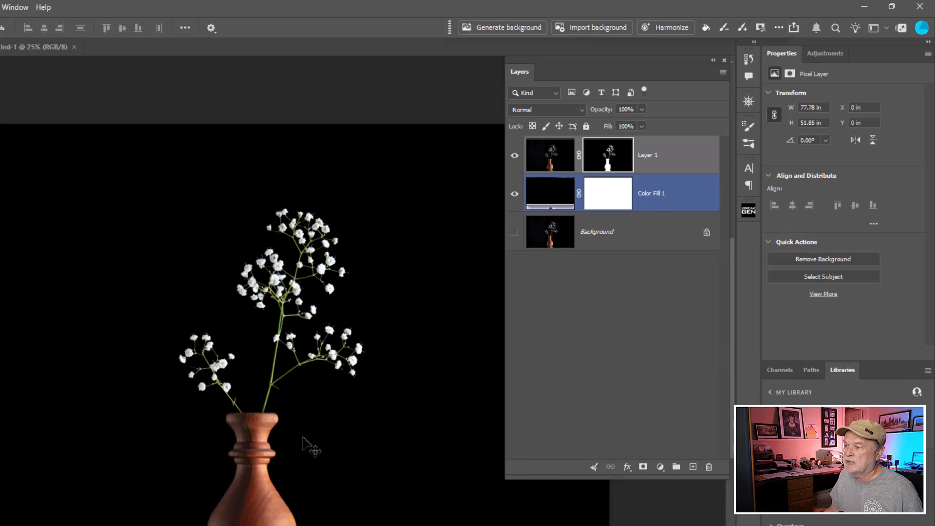
left_click_drag(309, 443, 292, 382)
scroll(307, 414, "down", 2)
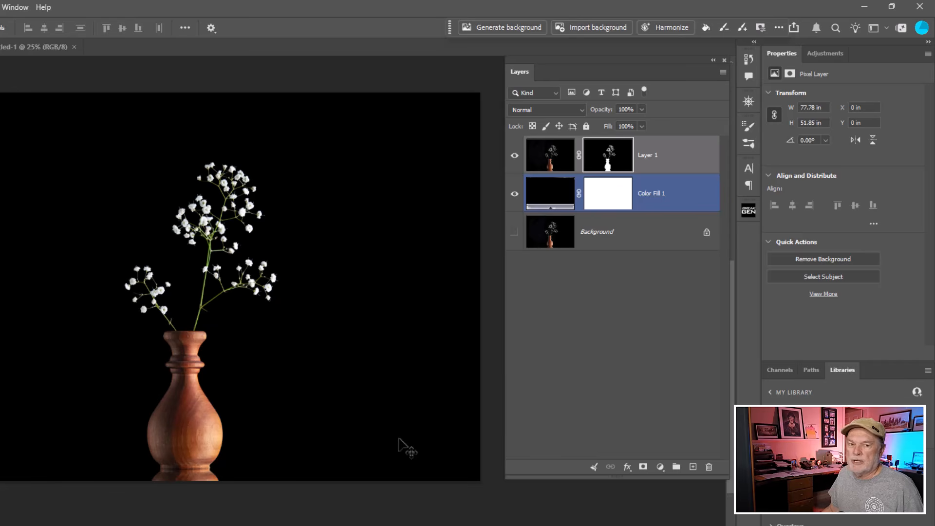
- Add a Brightness/Contrast adjustment above the masked vase layer with Brightness 46 and Contrast -31
left_click(559, 165)
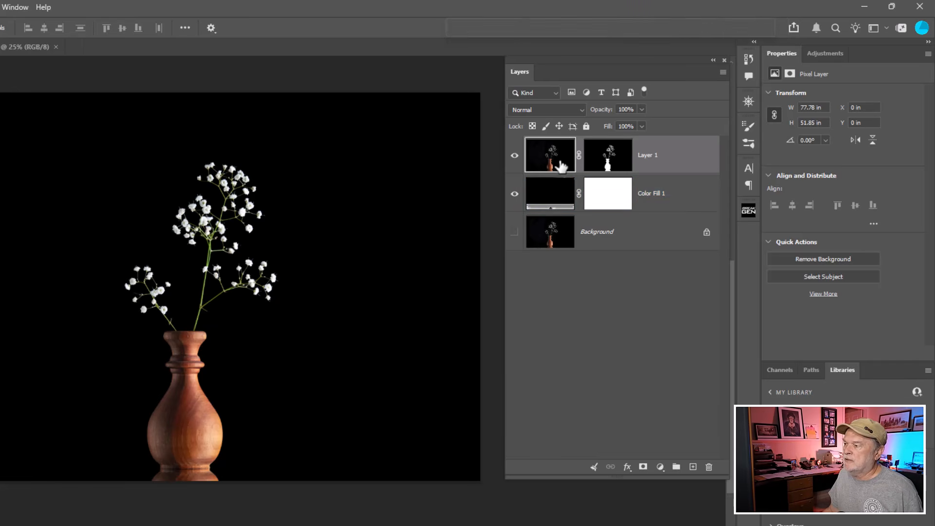
left_click(560, 166)
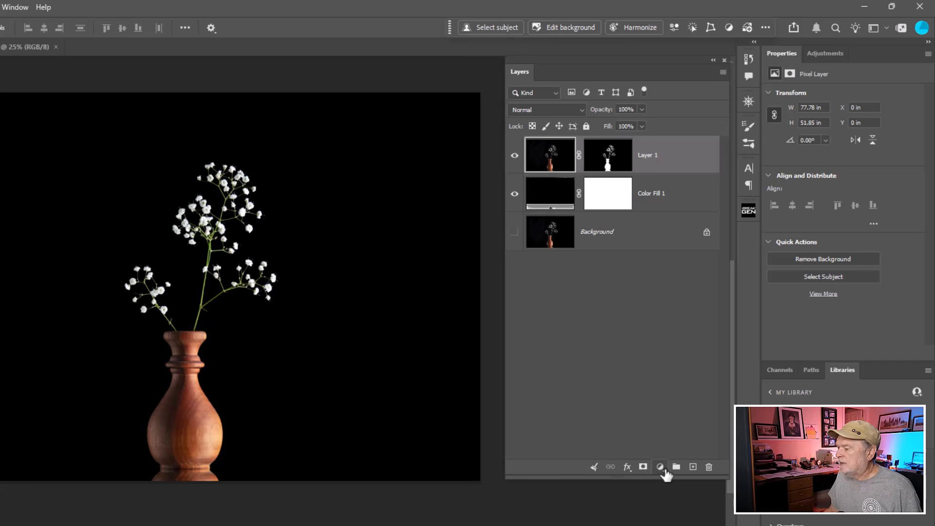
left_click(662, 467)
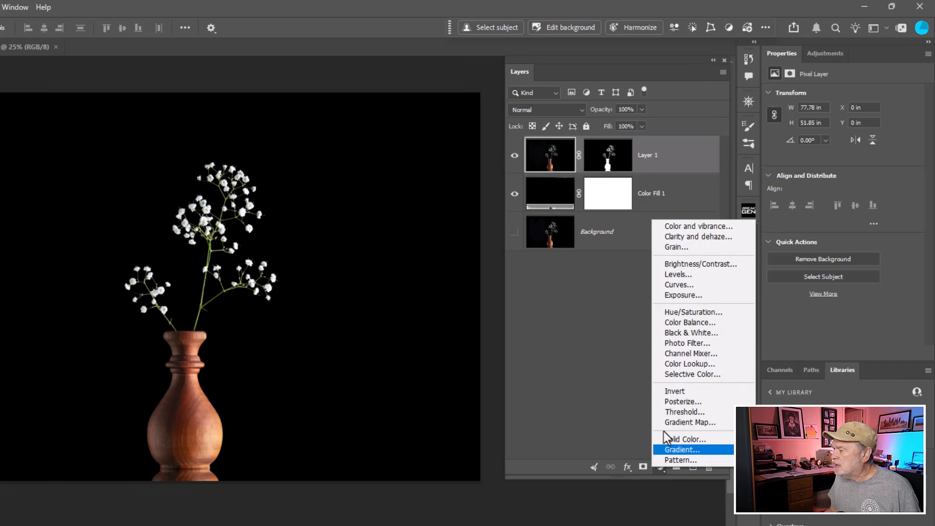
left_click(677, 265)
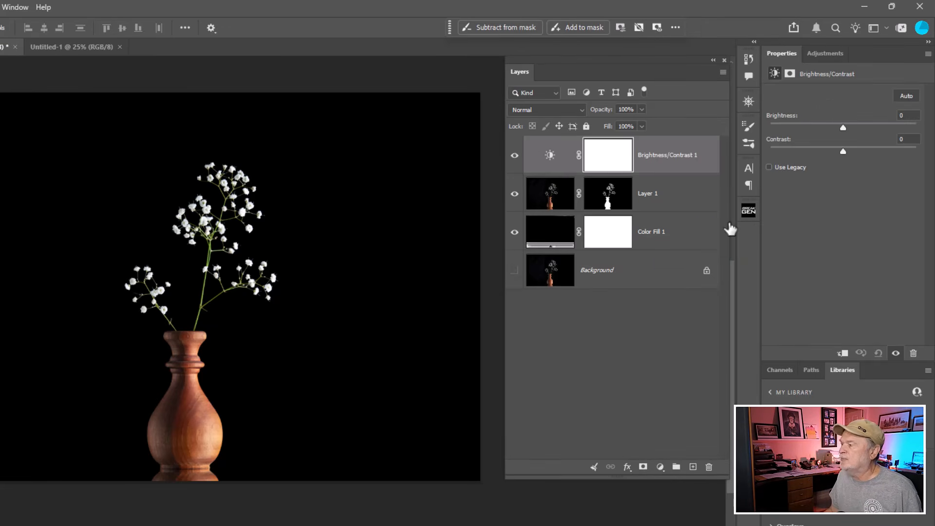
left_click_drag(843, 129, 810, 152)
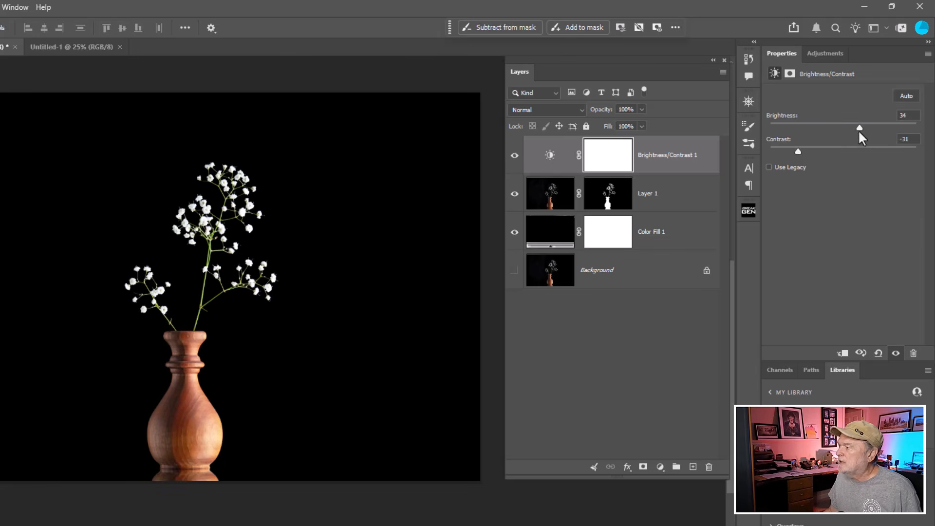
left_click_drag(864, 126, 866, 126)
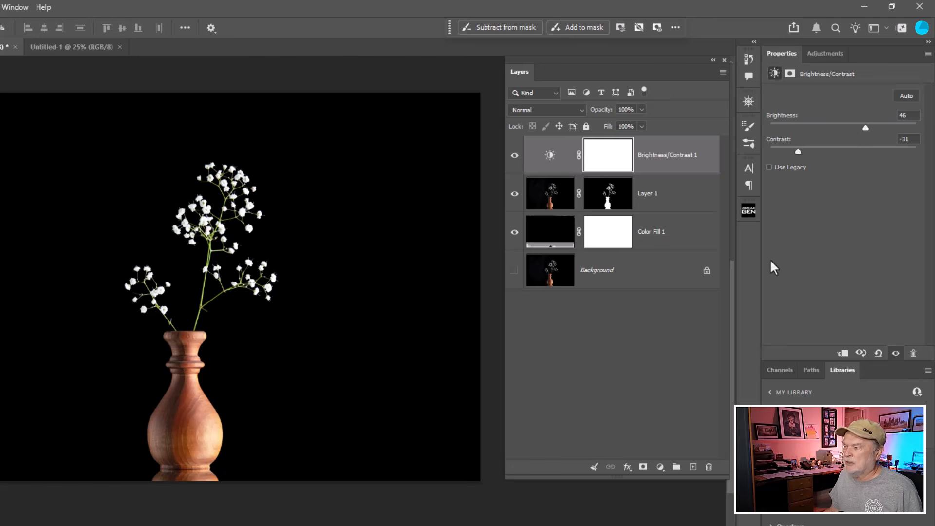
- Add a Hue/Saturation adjustment at the top of the stack with Saturation -13 and compare the image with it hidden and shown
left_click(660, 467)
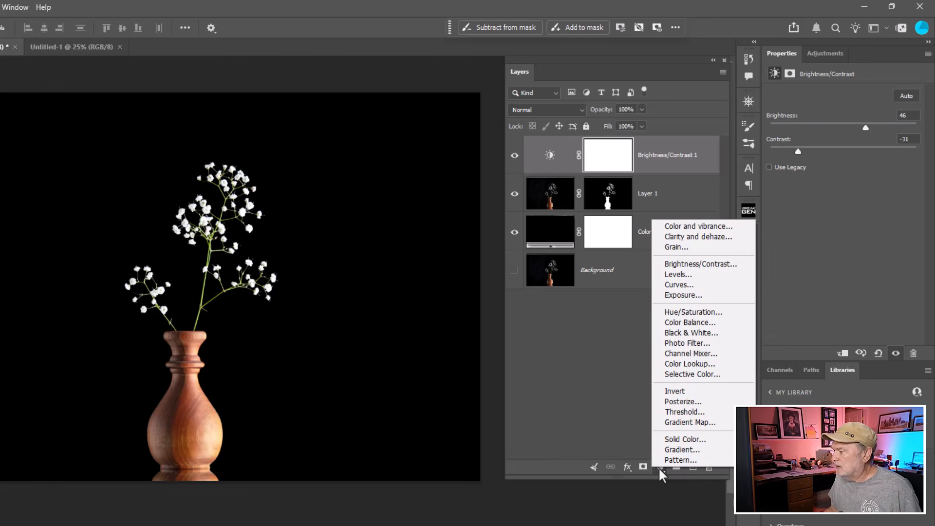
left_click(691, 312)
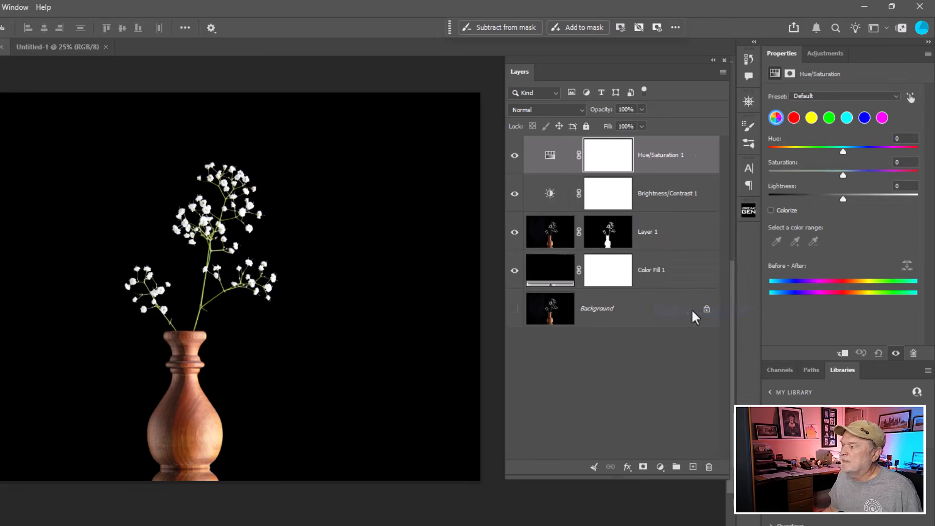
mouse_move(842, 153)
left_mouse_down()
mouse_move(826, 153)
mouse_move(893, 154)
mouse_move(828, 157)
mouse_move(837, 156)
left_mouse_up()
double_click(837, 152)
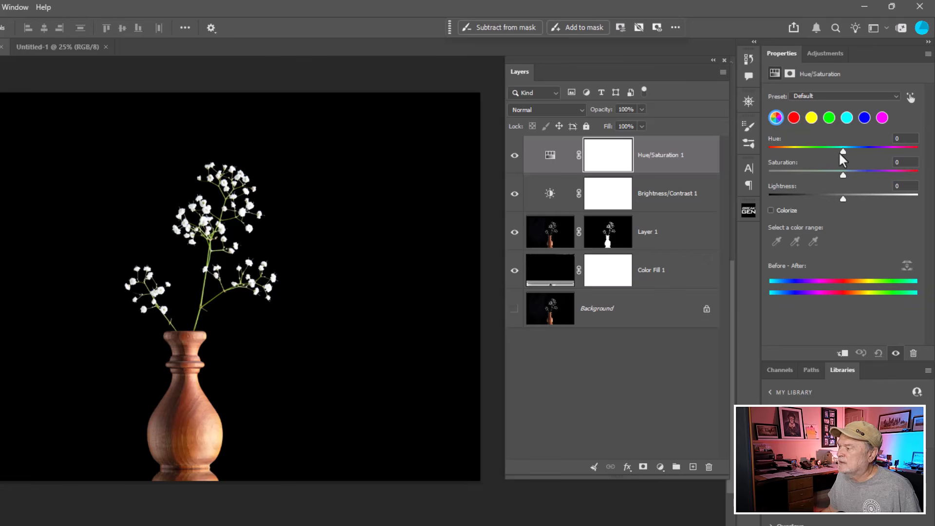
left_click_drag(843, 175, 832, 176)
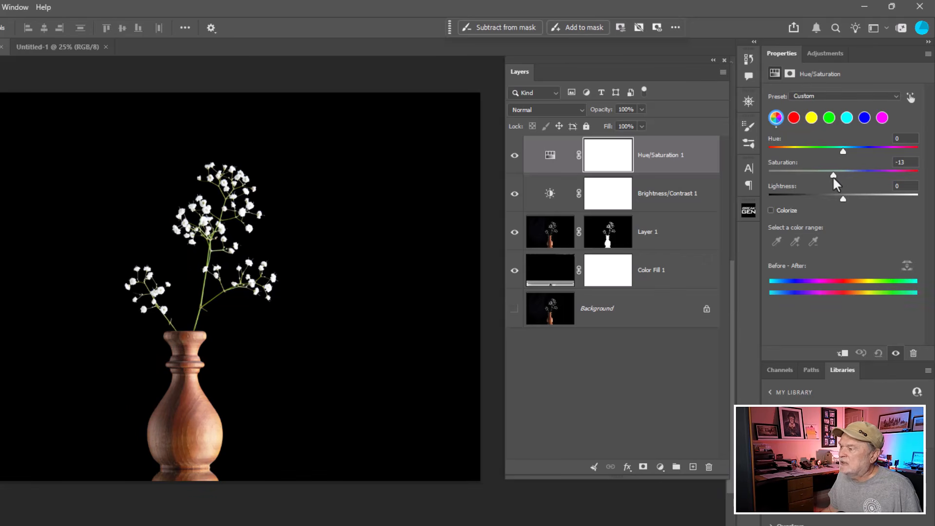
left_click(515, 156)
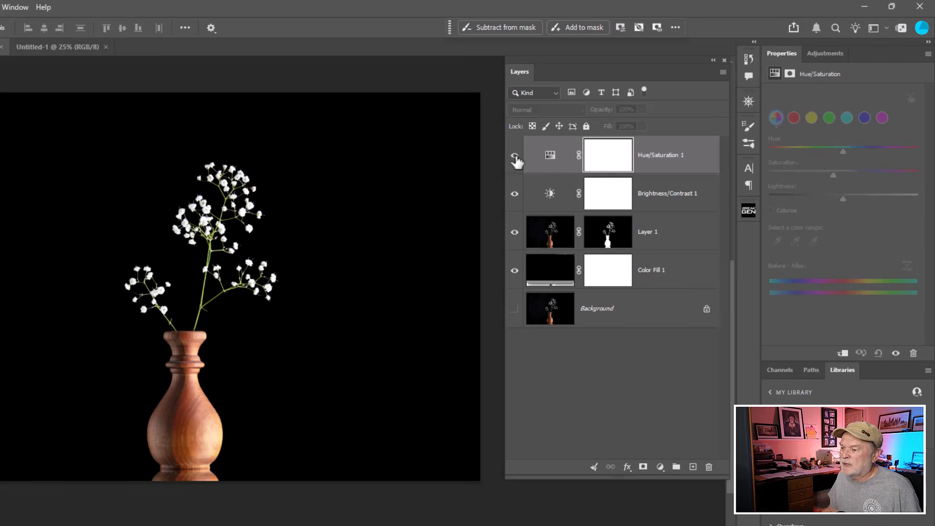
left_click(515, 155)
left_click(514, 156)
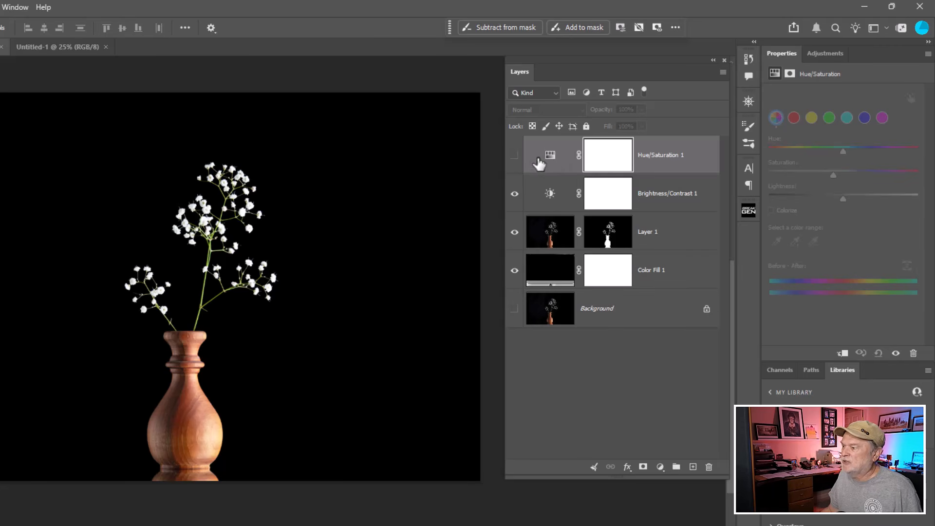
left_click(515, 157)
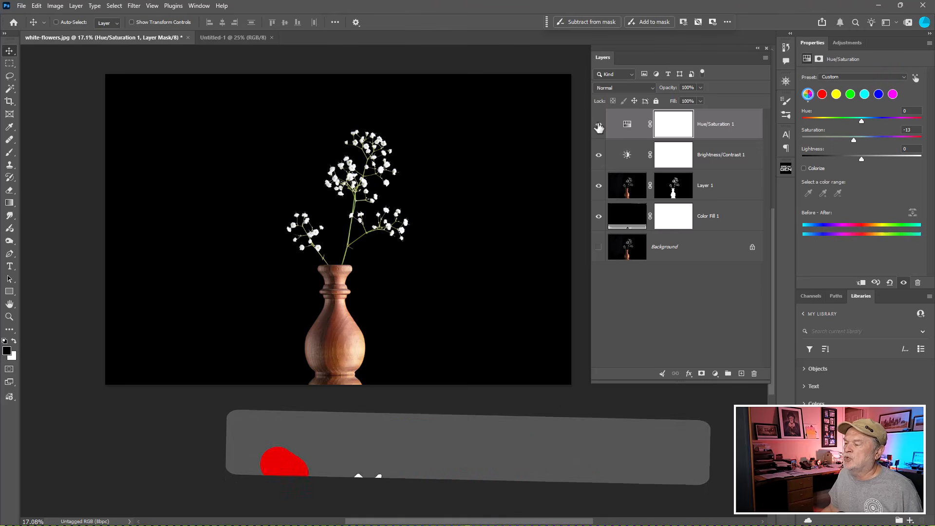
- Try stamping all visible layers, black fill included, into a new top layer, compare it with the layers below, and delete it
left_click(629, 129)
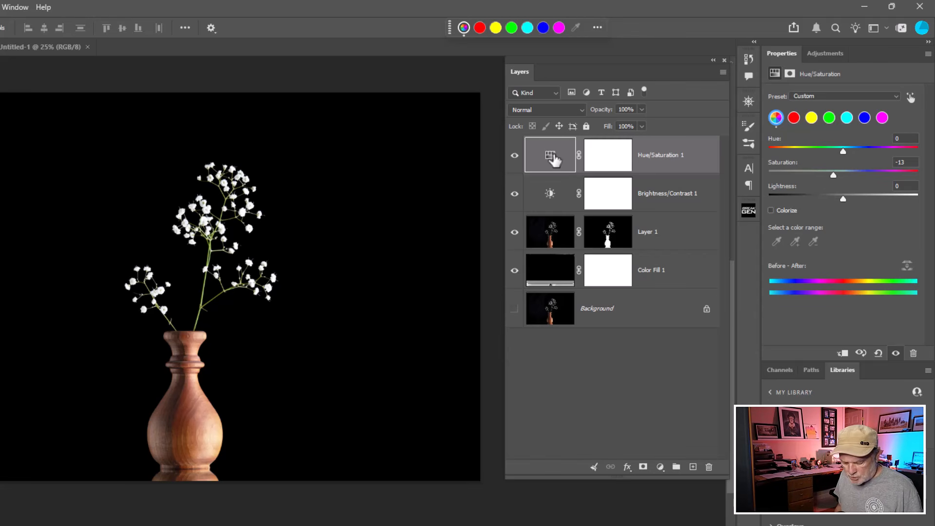
key("ctrl+shift+alt+e")
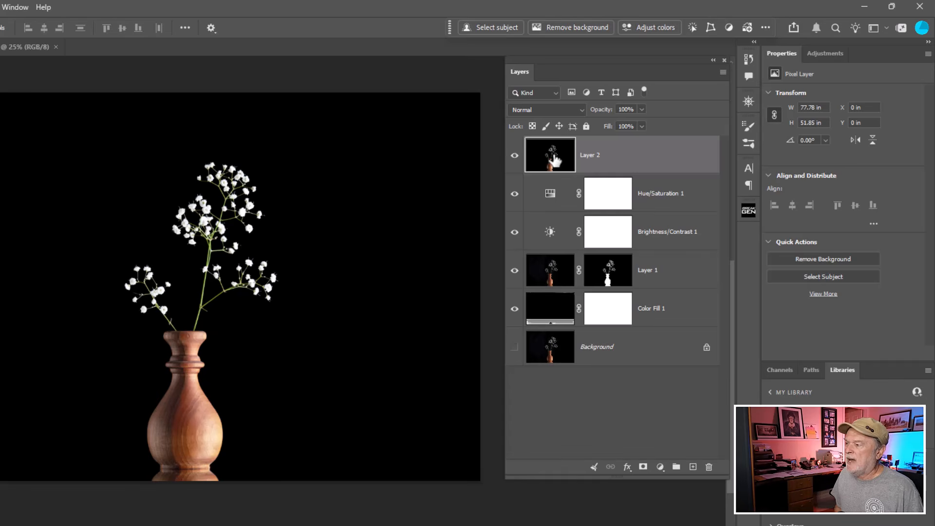
left_click(514, 156, "alt")
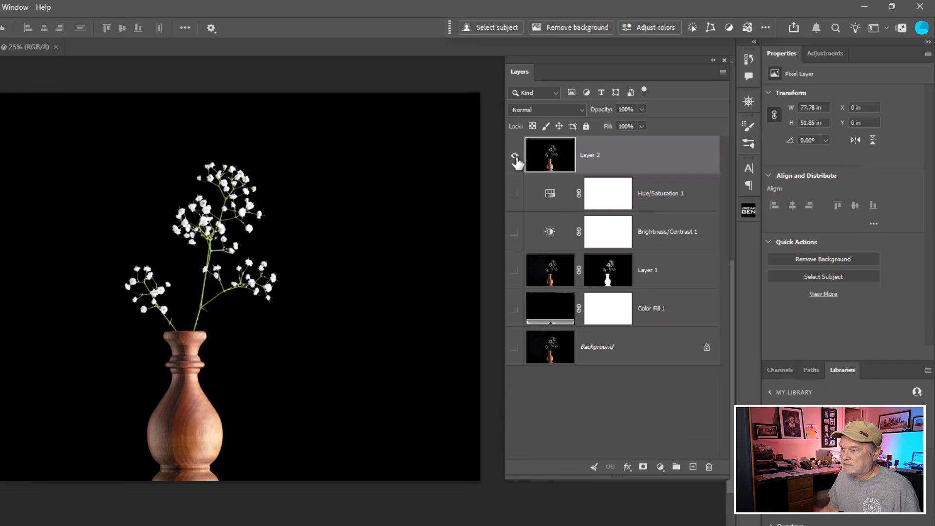
left_click(515, 156)
left_click(514, 156)
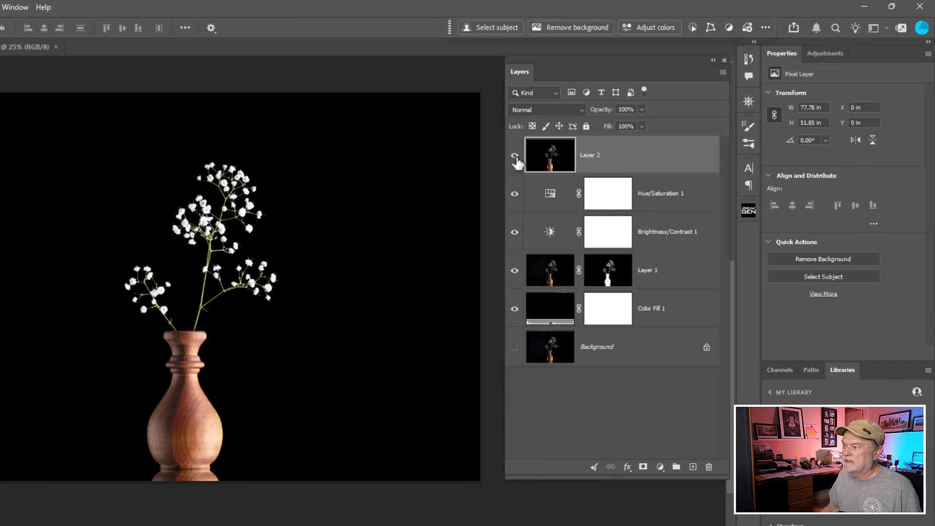
left_click(514, 155)
left_click(514, 156)
left_click(515, 156)
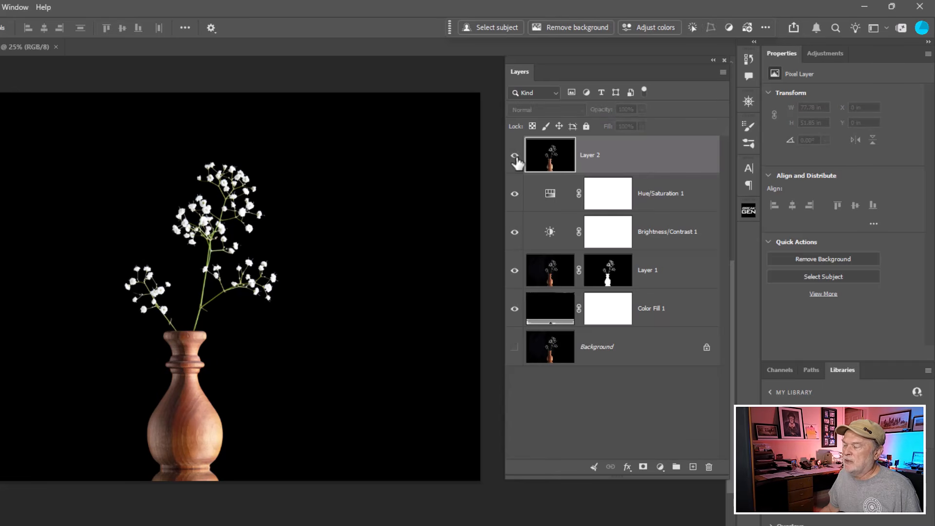
left_click(514, 156)
left_click(531, 200)
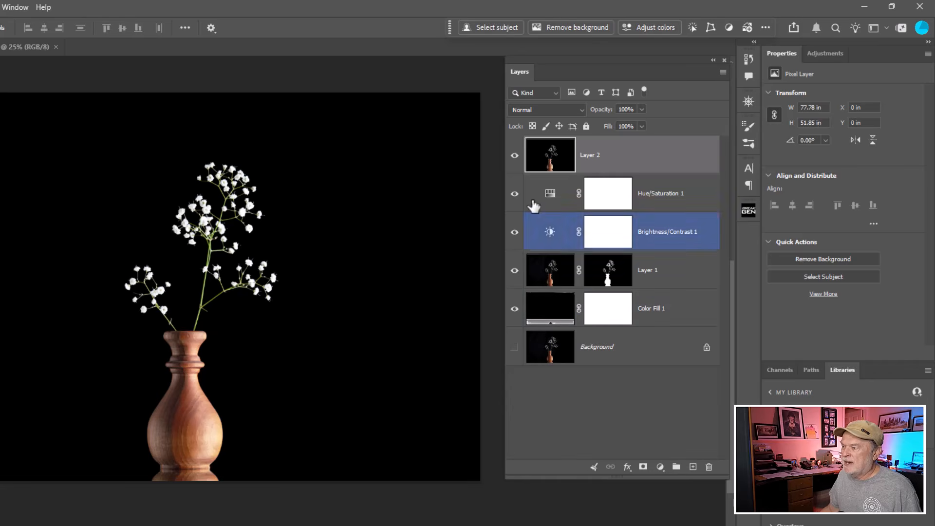
left_click(516, 156)
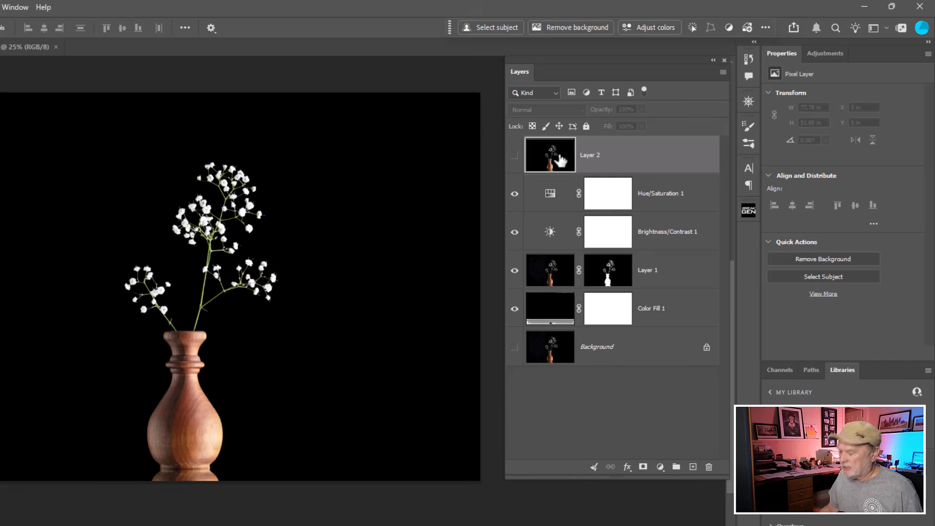
key("Delete")
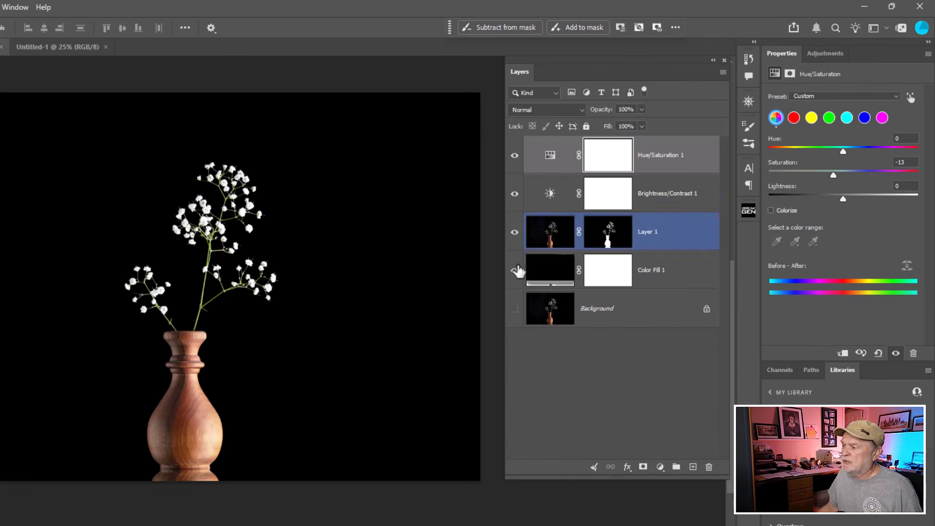
- Hide the black Color Fill layer and stamp the visible layers into a new transparent layer above the Hue/Saturation adjustment
left_click(514, 270)
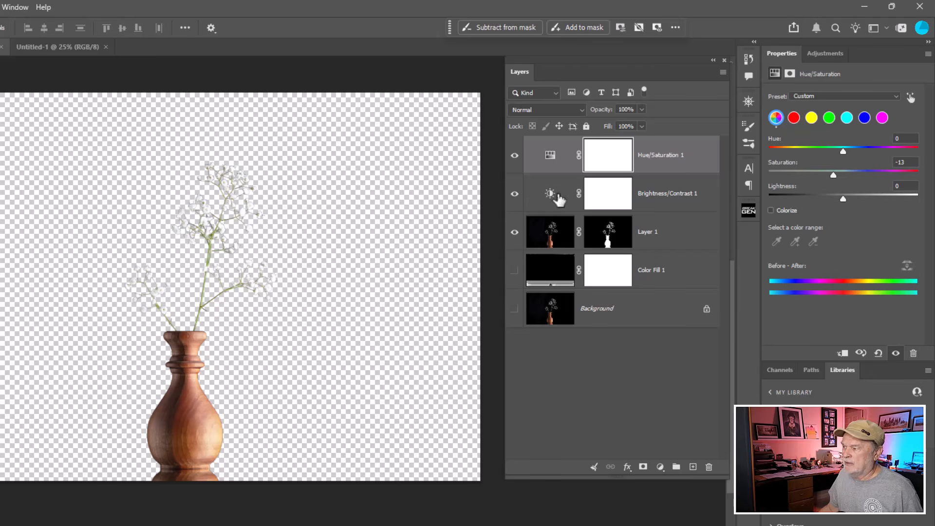
left_click(551, 155)
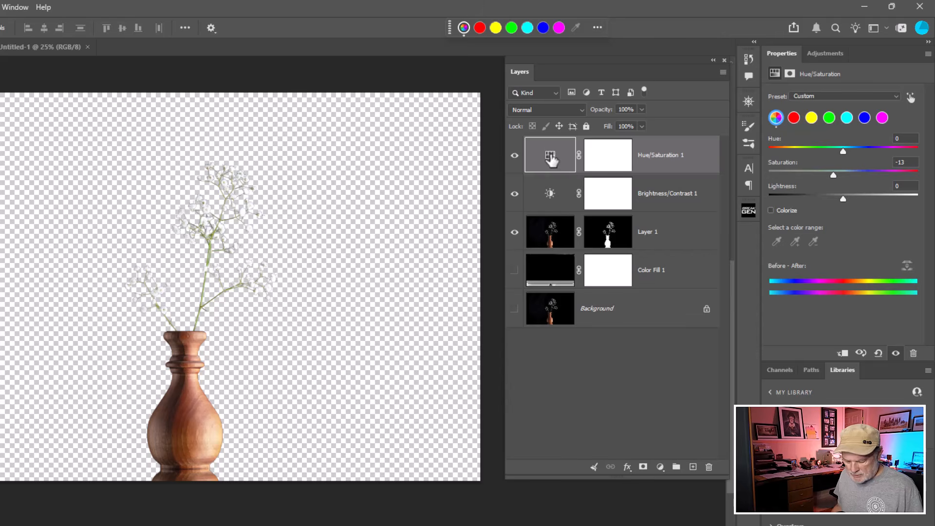
key("ctrl+shift+alt+e")
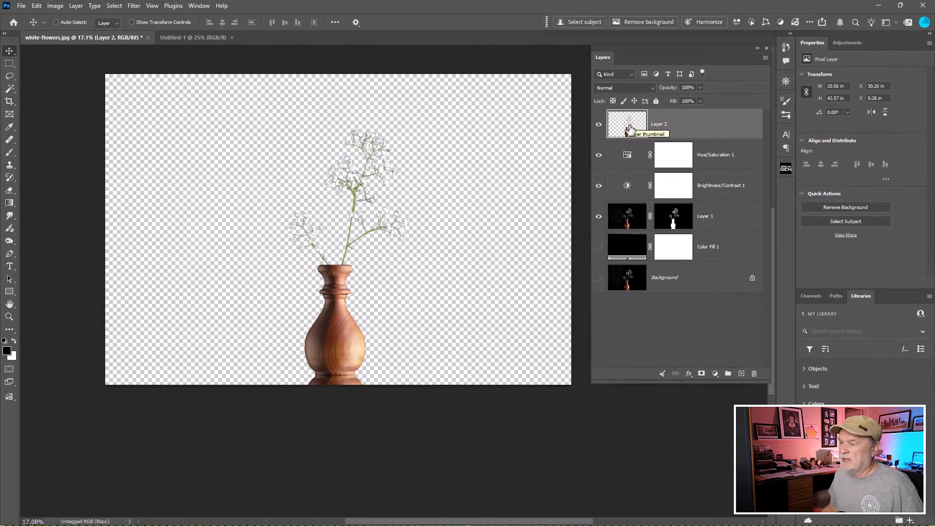
- Copy the stamped vase layer into the Untitled-1 document, scale it to about 73.68% and centre it horizontally with its base past the lower edge
left_click_drag(550, 156, 176, 158)
left_click_drag(328, 126, 279, 252)
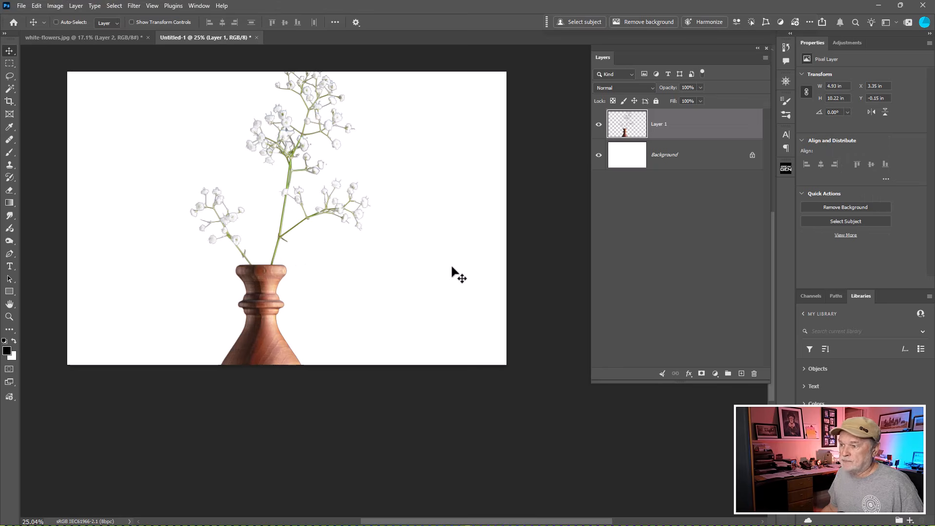
key("ctrl+t")
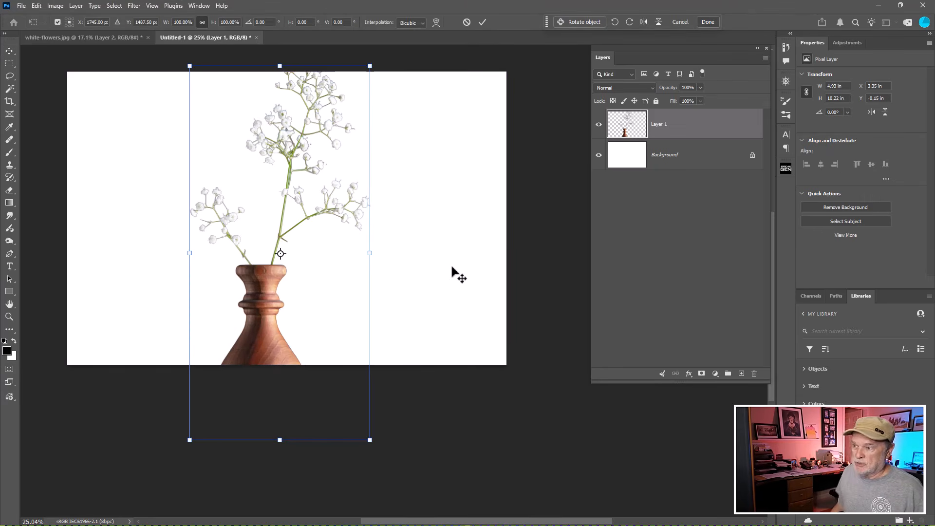
left_click_drag(368, 441, 314, 344)
left_click_drag(276, 297, 306, 340)
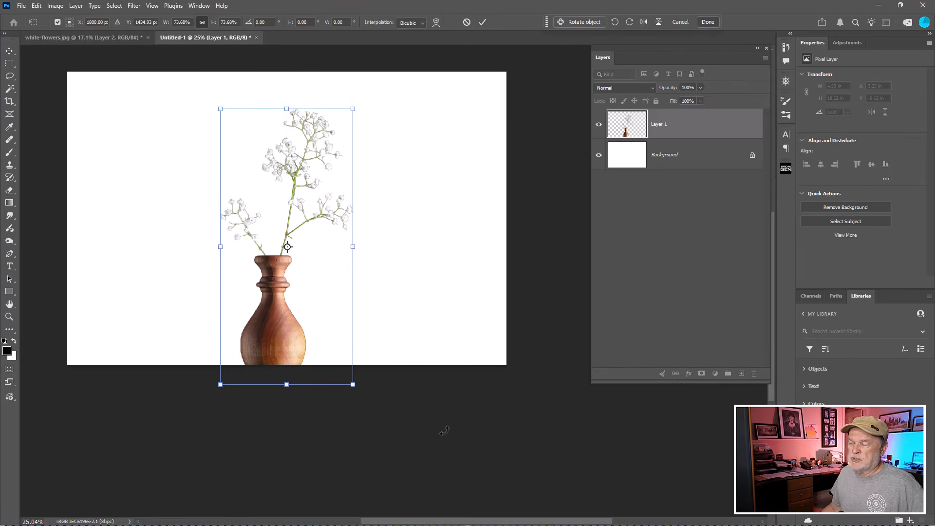
key("Return")
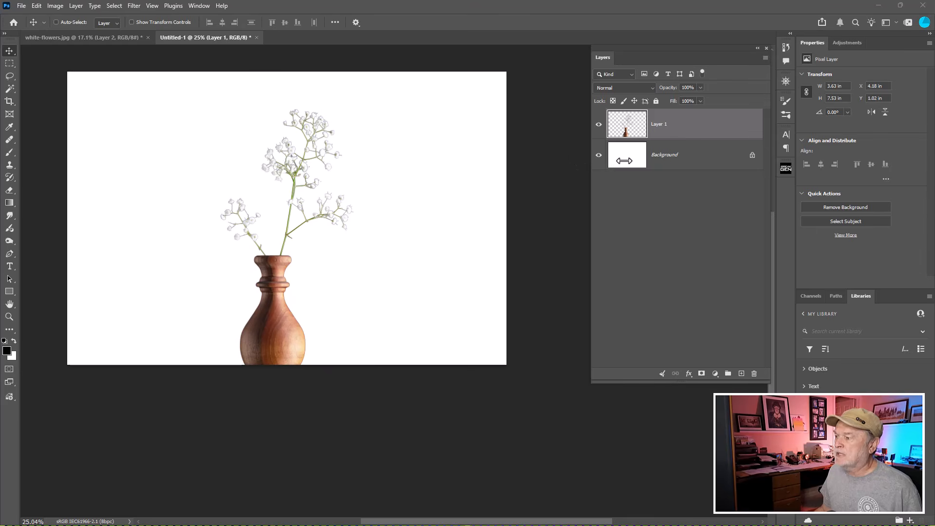
- Add a new empty layer between the Background and the vase layer and keep it selected
left_click(625, 163)
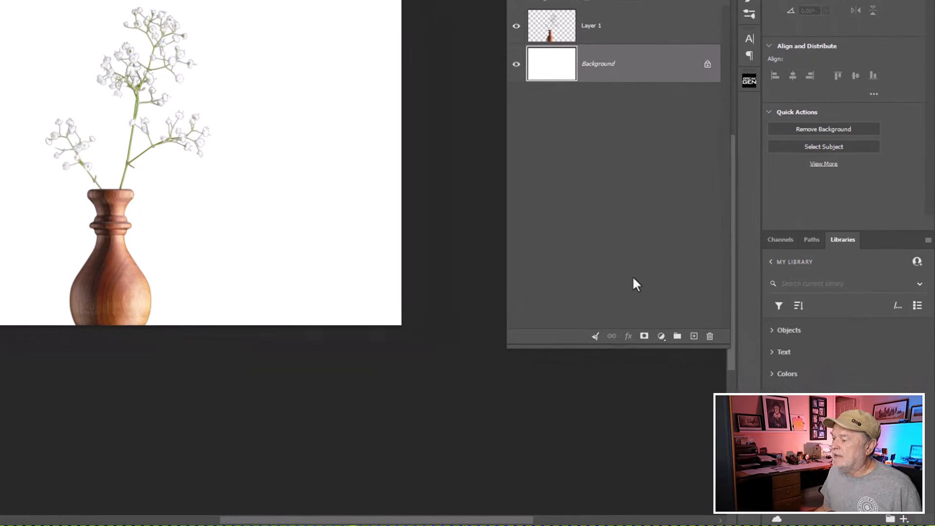
left_click(693, 336)
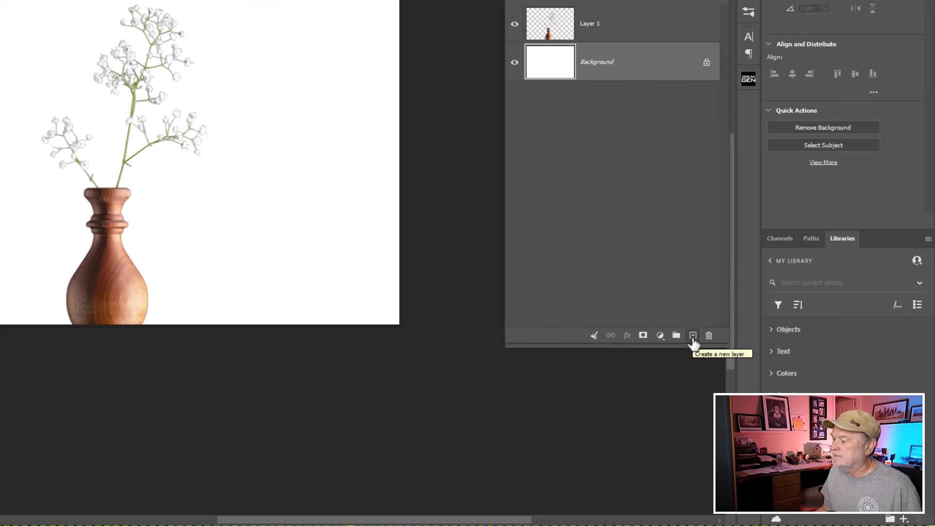
left_click(693, 338)
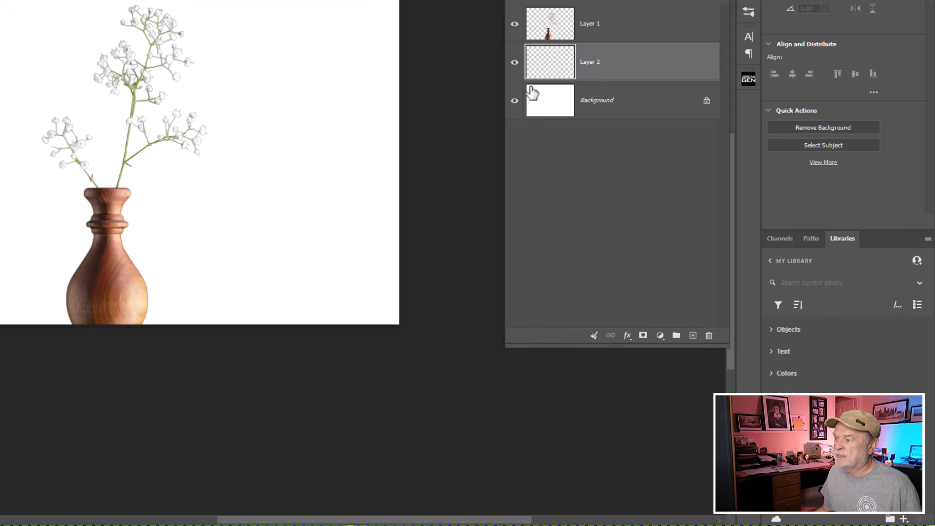
left_click(555, 62)
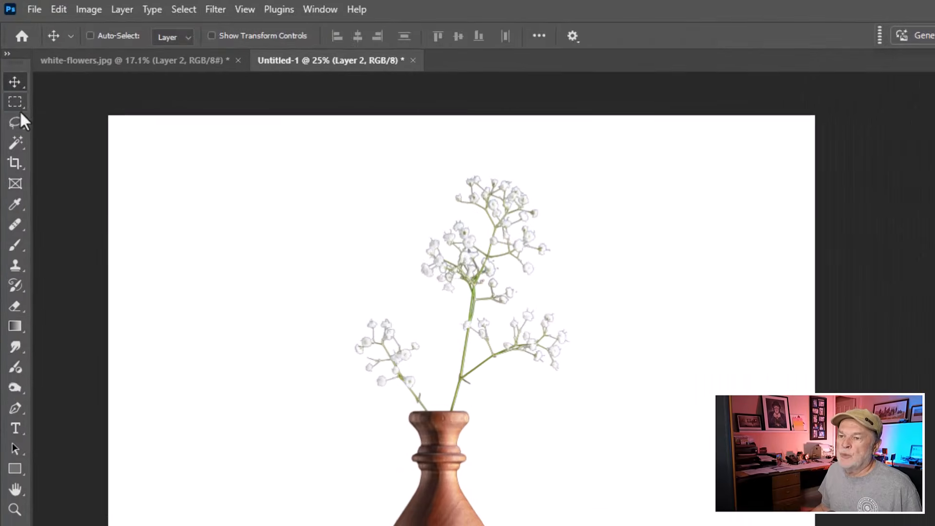
- Try a freehand elliptical selection, deselect it, and draw a perfect circle around the flowers with the Elliptical Marquee tool
left_click(9, 64)
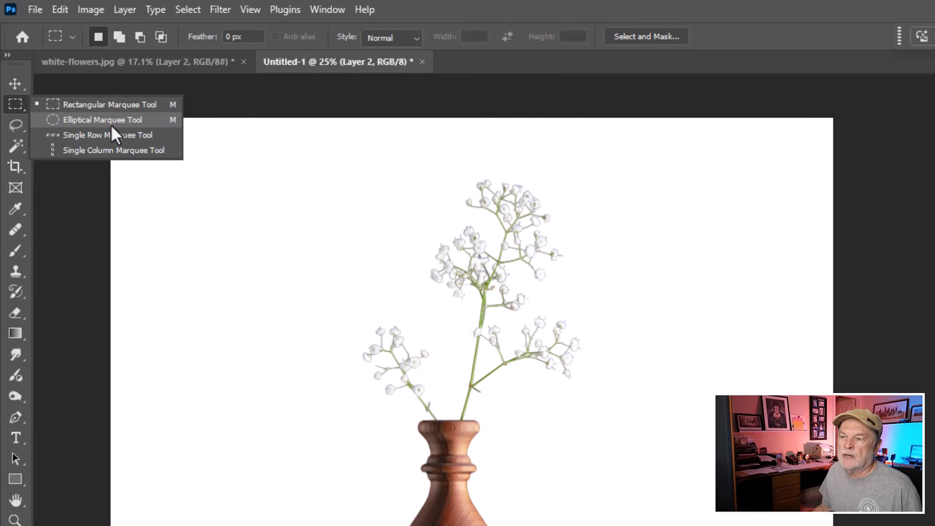
left_click(111, 124)
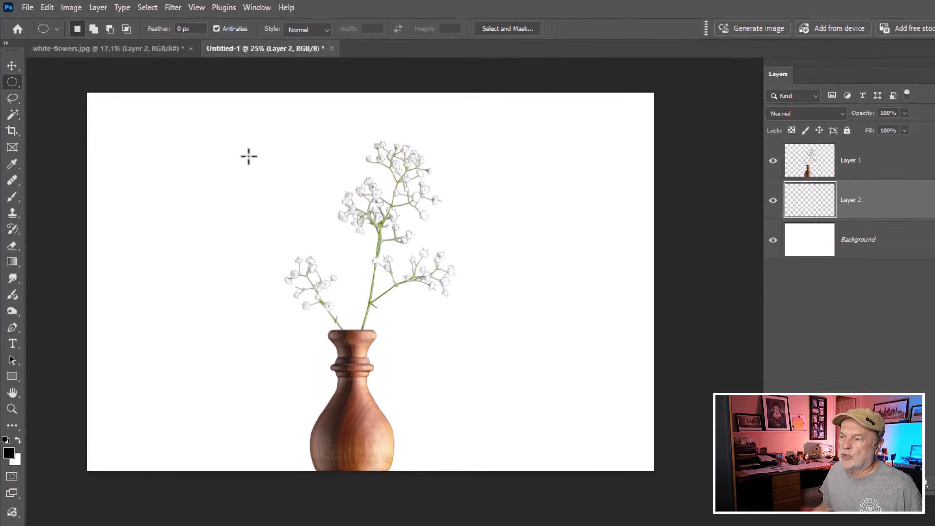
left_click_drag(212, 141, 573, 318)
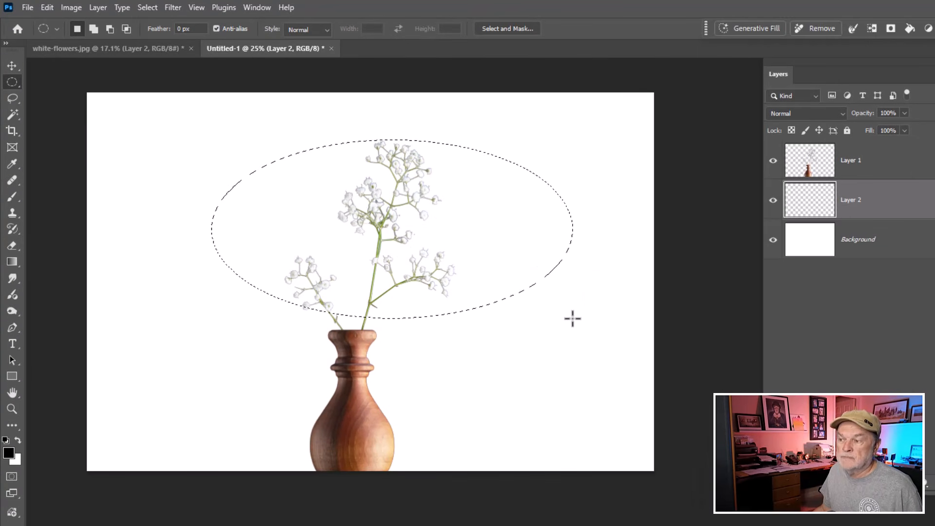
key("ctrl+d")
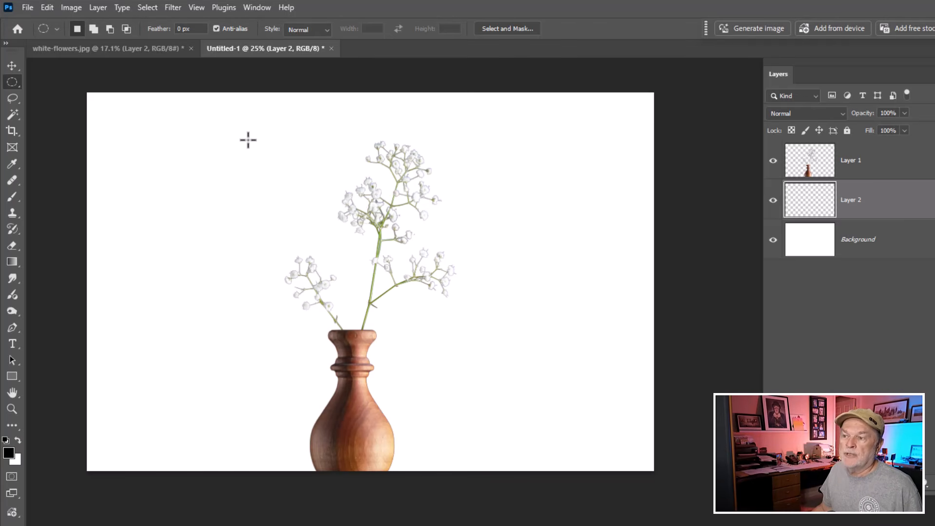
left_click_drag(242, 136, 441, 355)
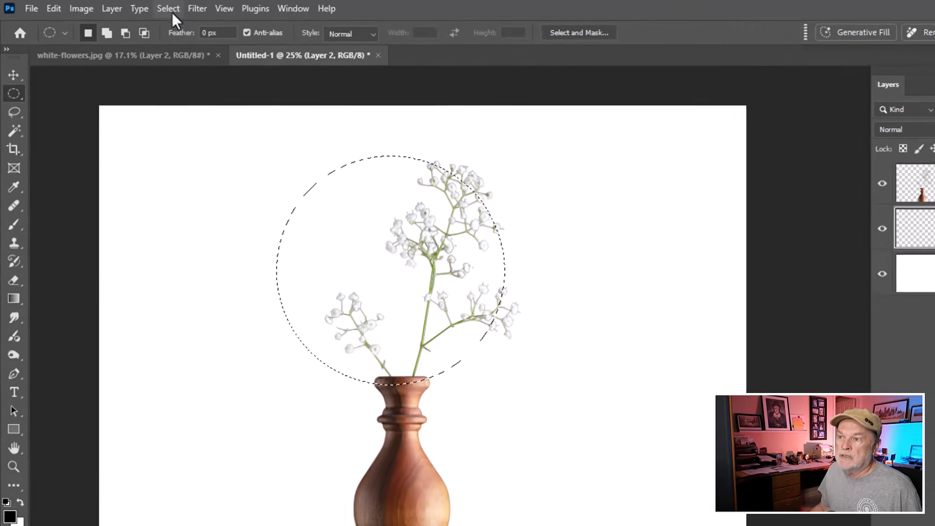
- Transform the circular selection to about 129.91% of its size and centre it horizontally on the canvas around the flowers
left_click(171, 11)
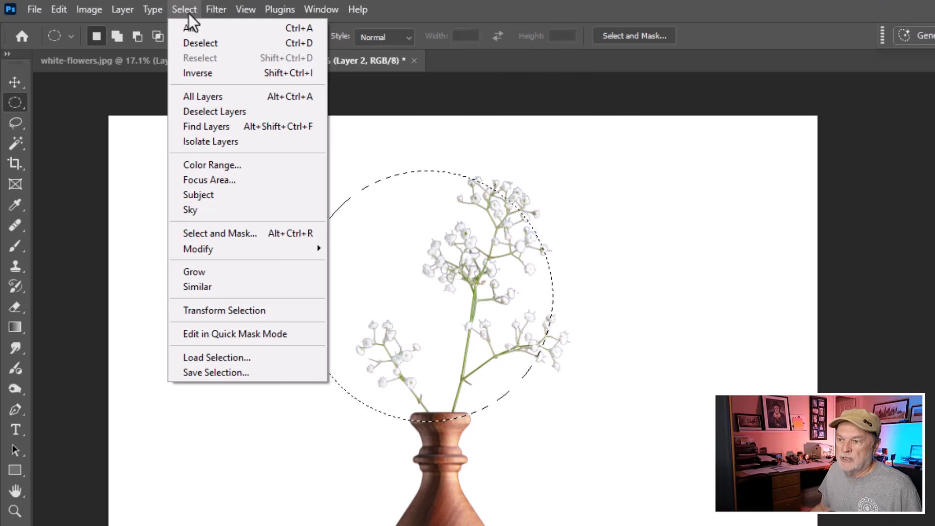
left_click(236, 311)
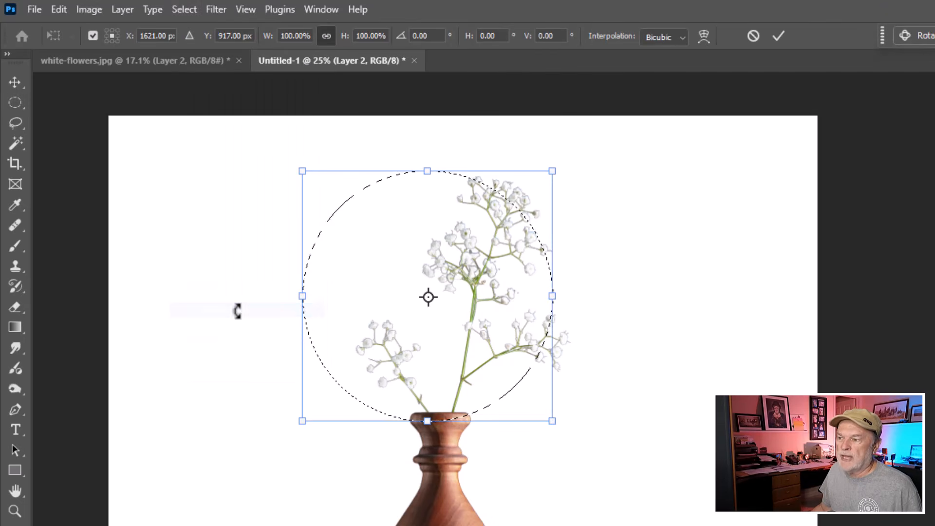
left_click_drag(554, 171, 611, 161)
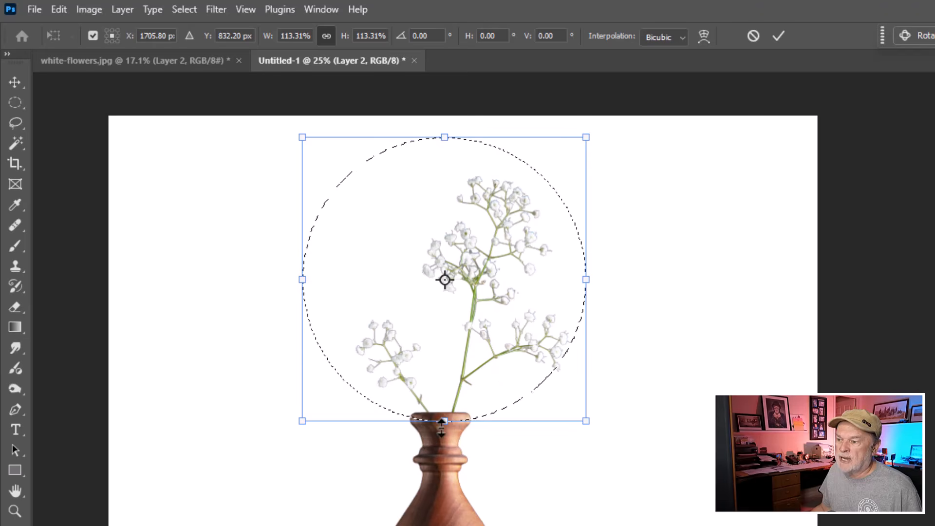
left_click_drag(302, 421, 257, 461)
left_click_drag(408, 349, 458, 367)
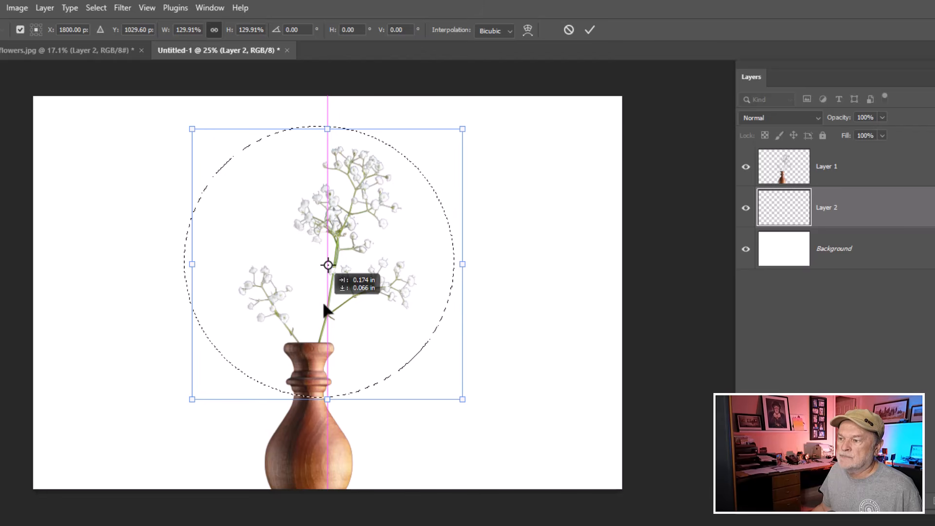
left_click_drag(323, 303, 322, 303)
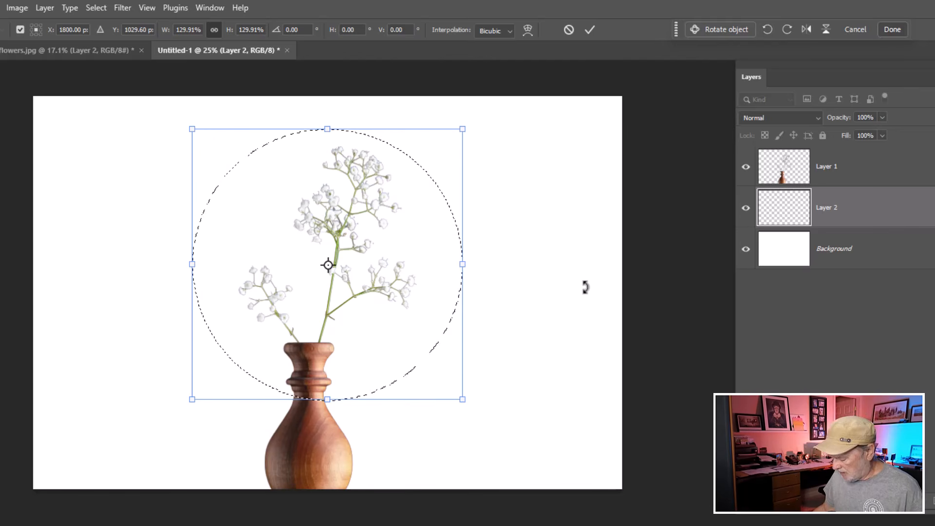
key("Return")
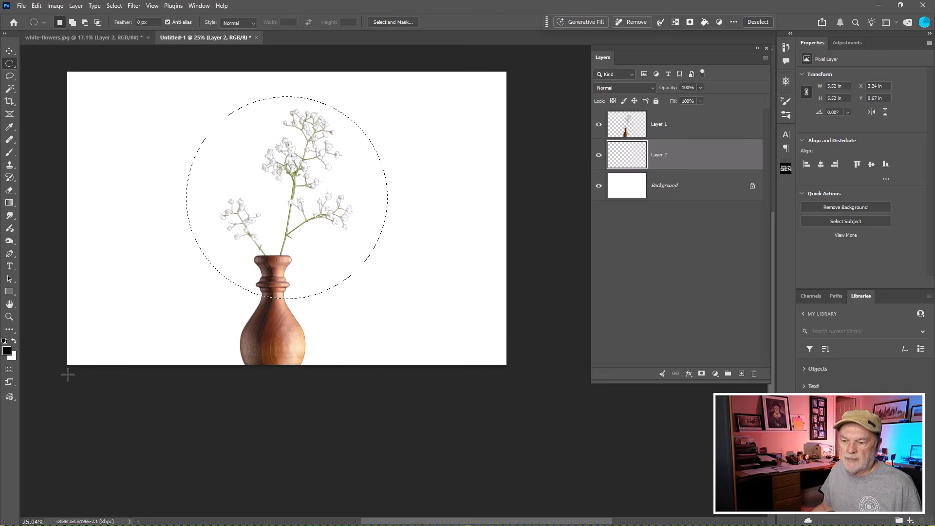
- Try e76767 as the foreground colour, and restore the default black foreground and white background colours
left_click(7, 351)
left_click(598, 151)
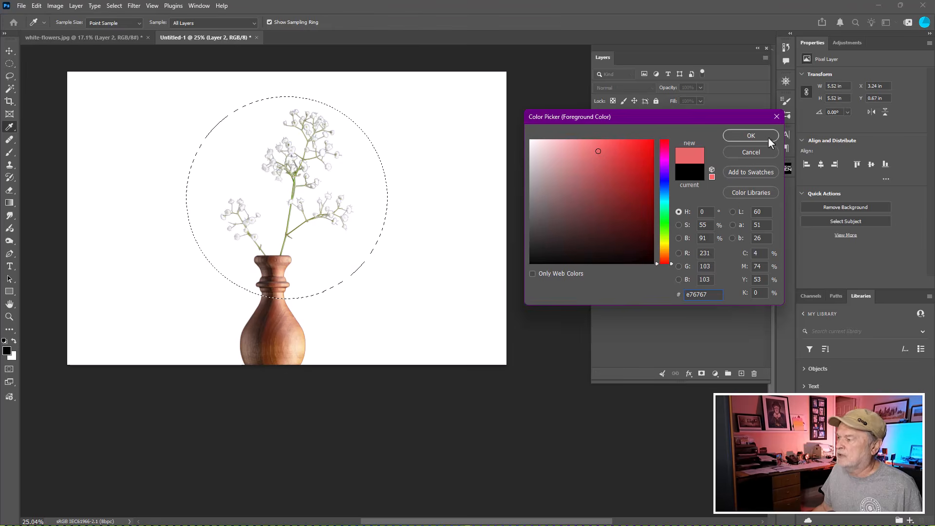
left_click(754, 139)
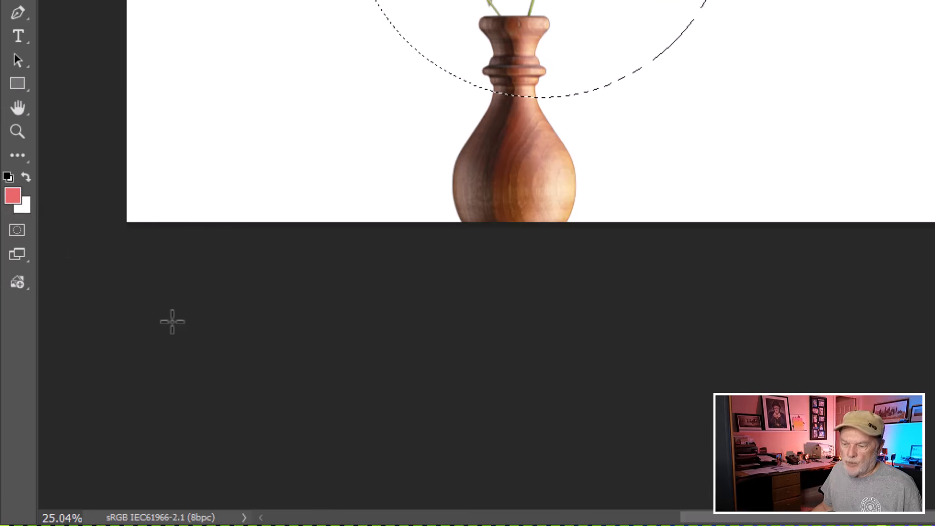
key("d")
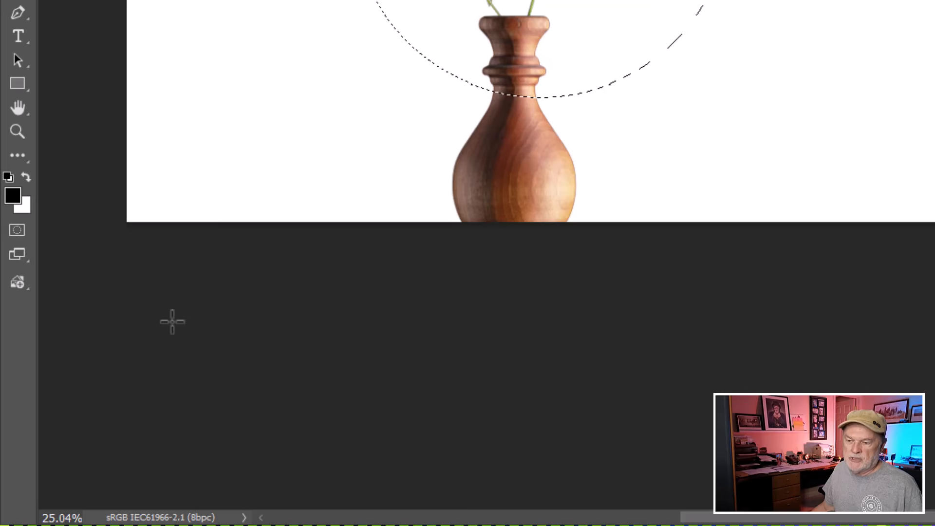
key("x")
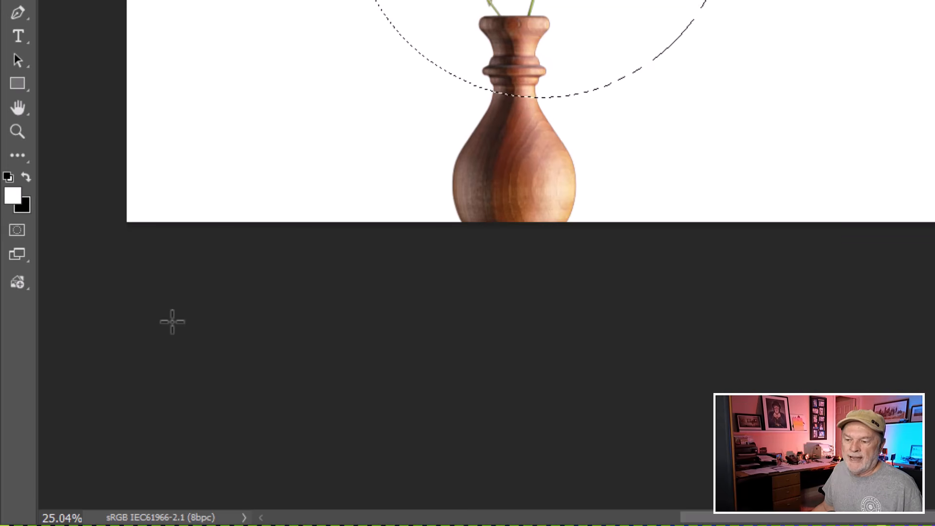
key("x")
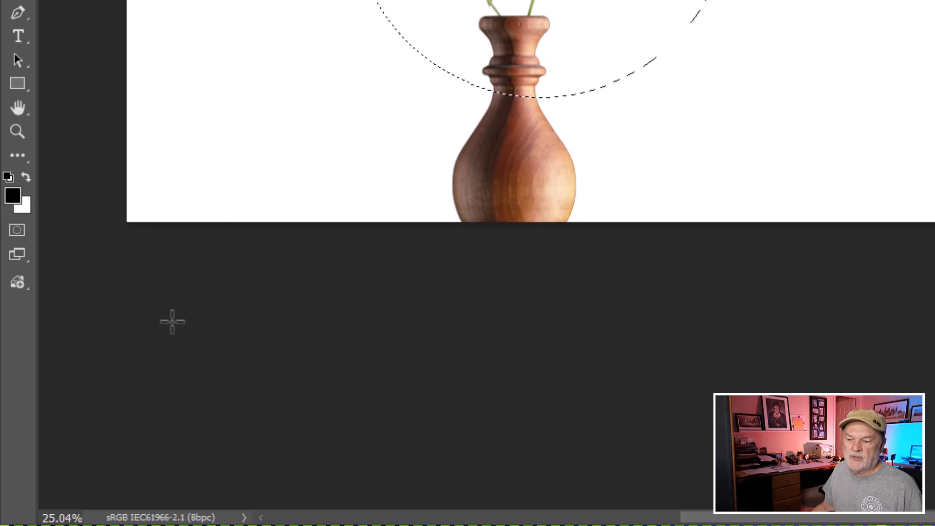
key("x")
key("x")
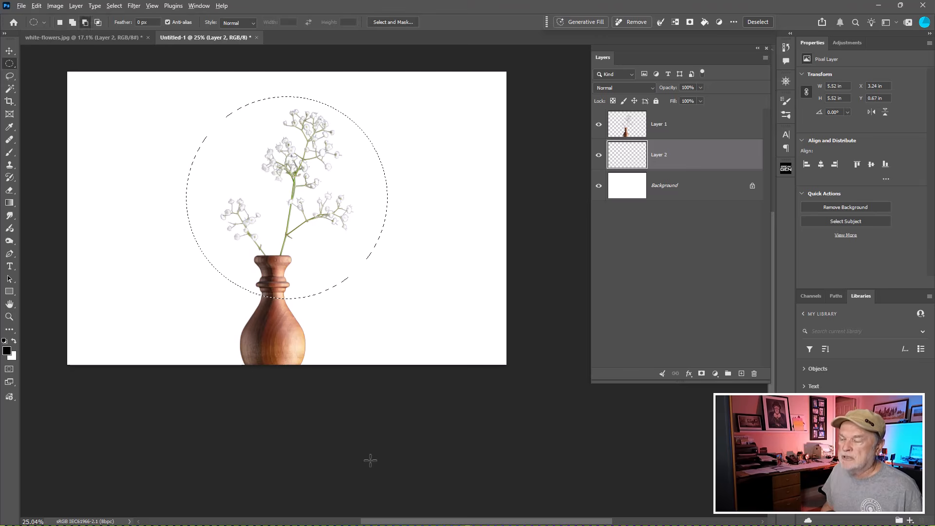
- Fill the circular selection on Layer 2 with black and deselect it
key("alt+BackSpace")
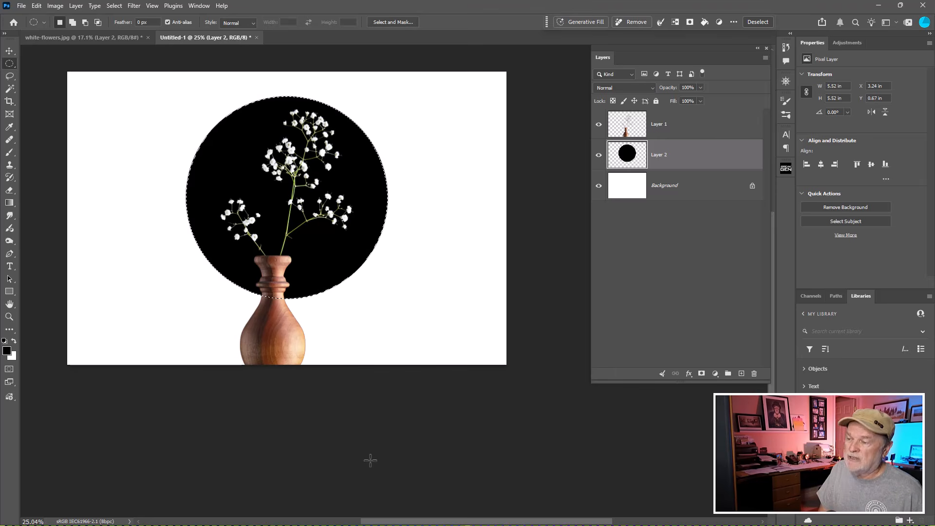
key("ctrl+d")
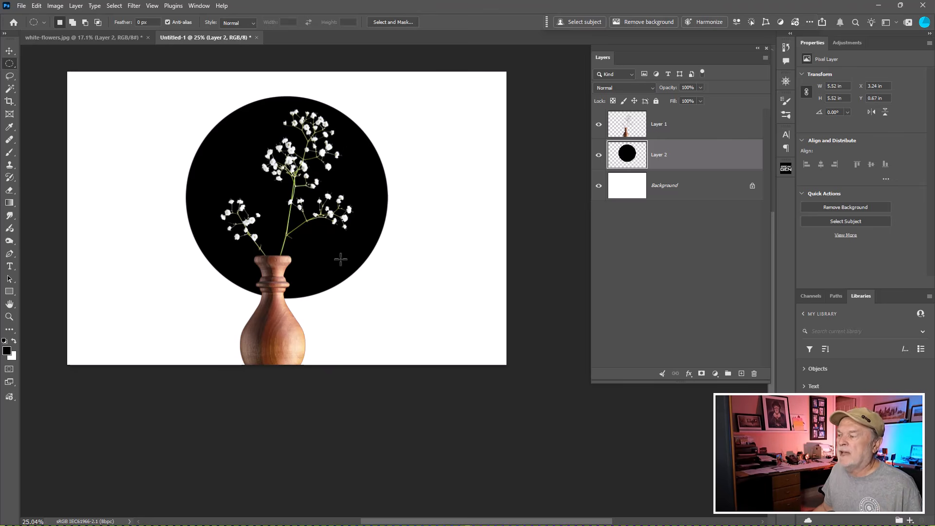
- Add a layer beneath the circle layer and fill a full-width rectangular band about 0.88 in high with black across the circle's upper part
left_click(741, 374)
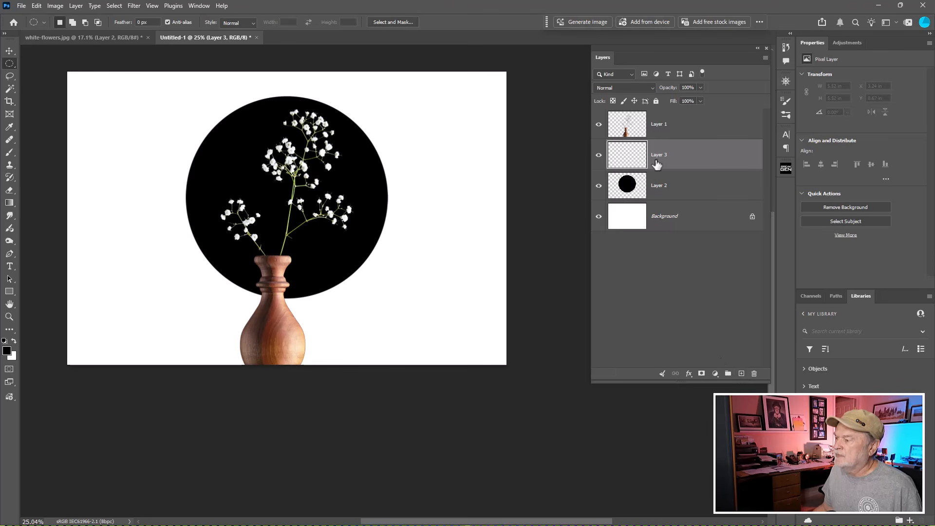
left_click_drag(633, 154, 626, 229)
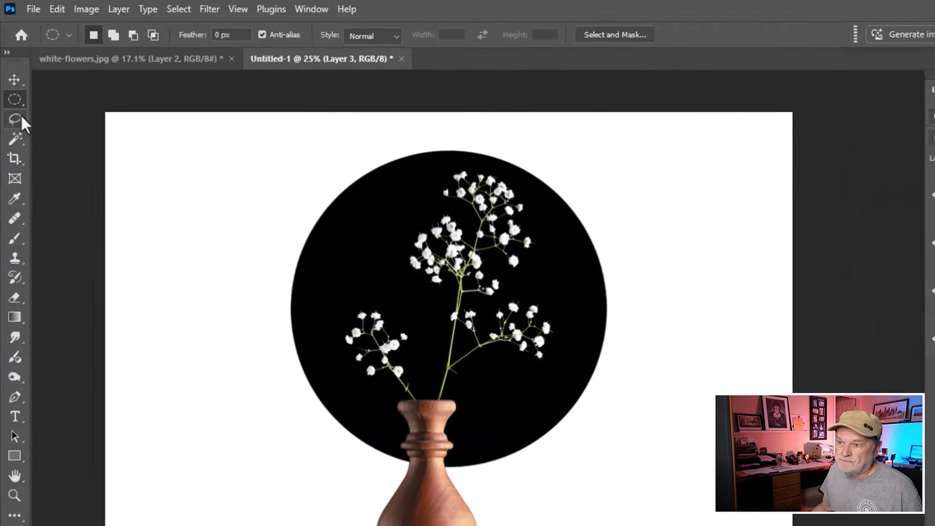
left_click(15, 100)
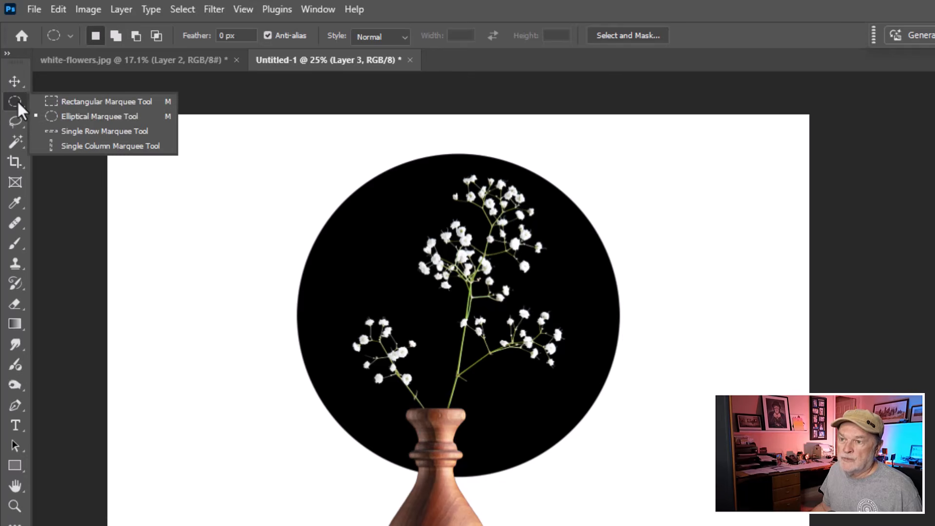
left_click(67, 98)
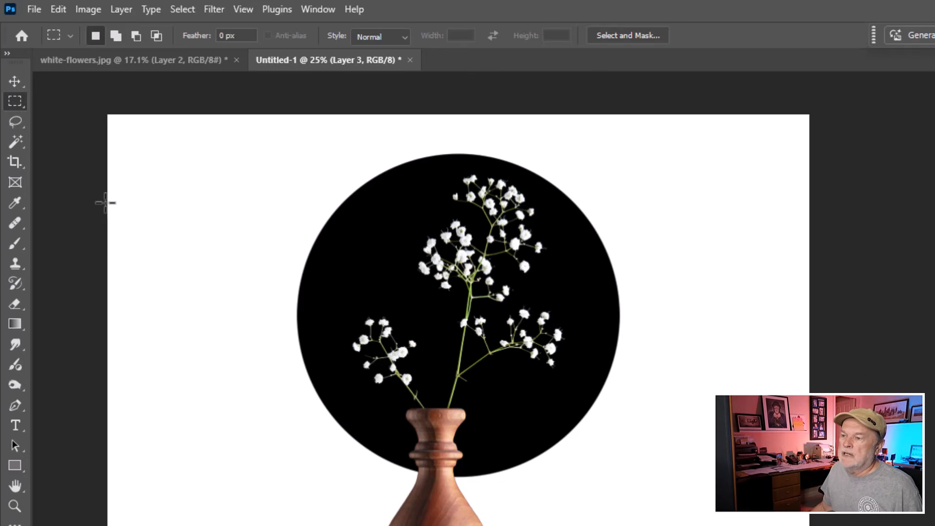
left_click_drag(105, 203, 819, 254)
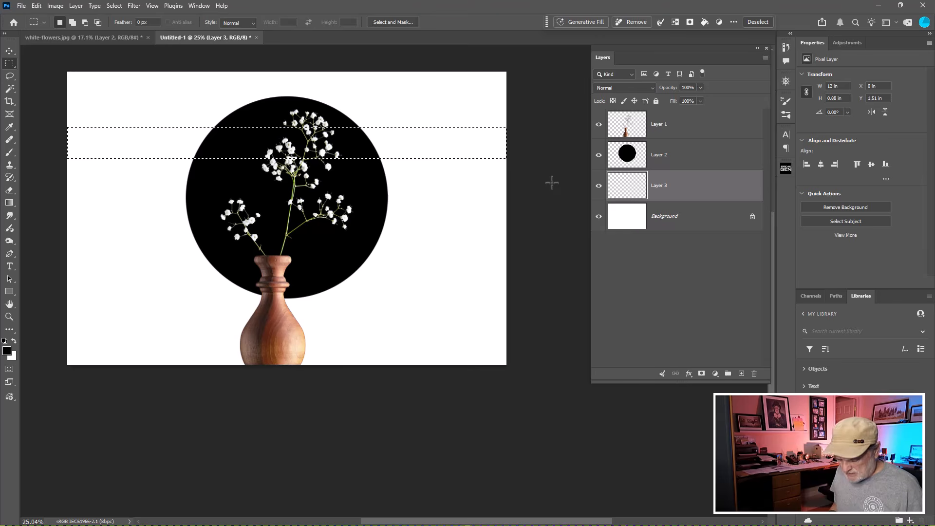
key("alt+BackSpace")
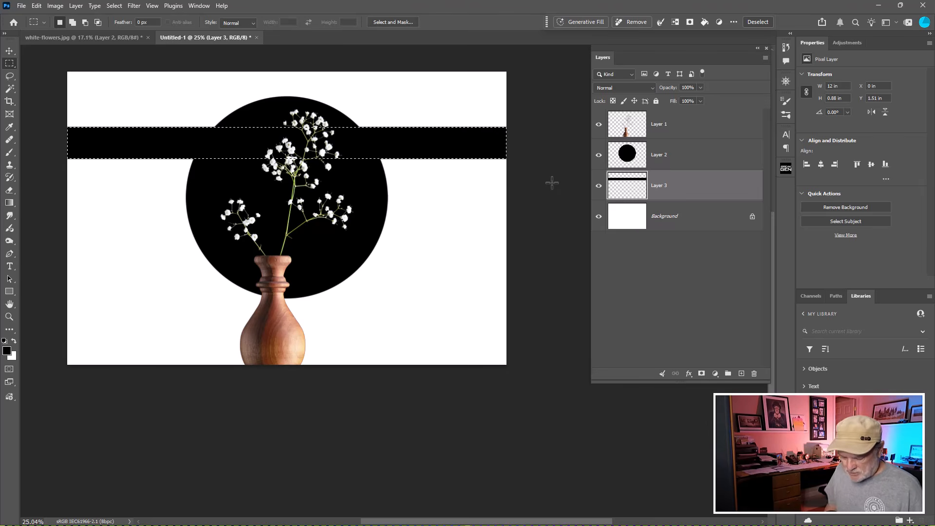
key("ctrl+d")
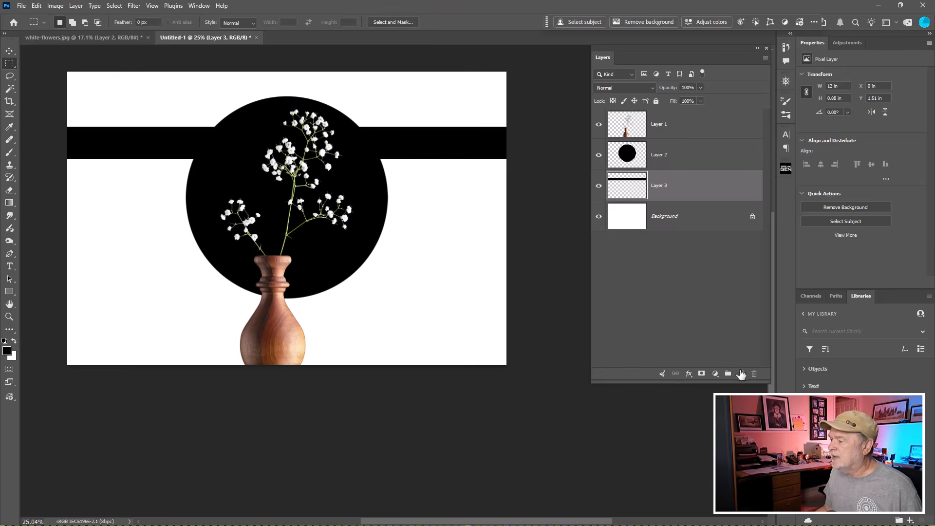
- Add a layer beneath the wide band's layer and fill a full-width stripe about 0.18 in high with black just below the band
left_click(741, 374)
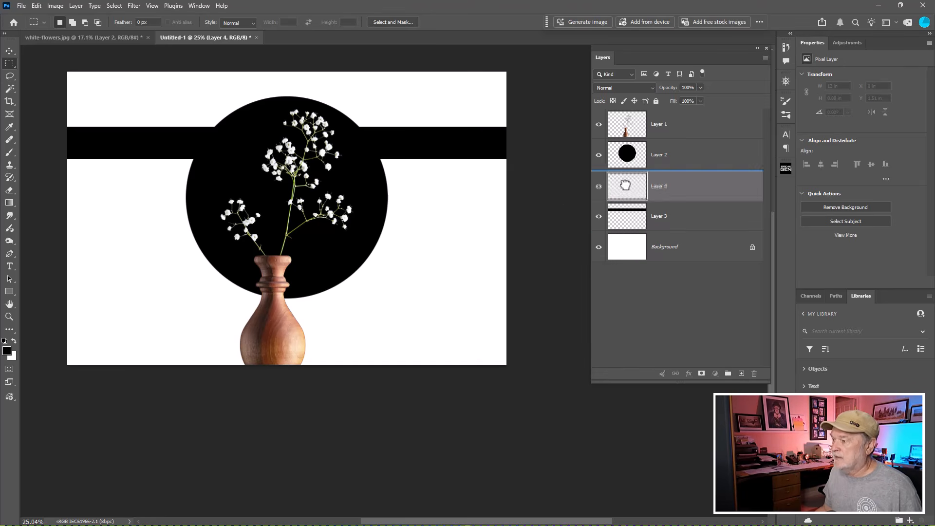
left_click_drag(627, 184, 629, 224)
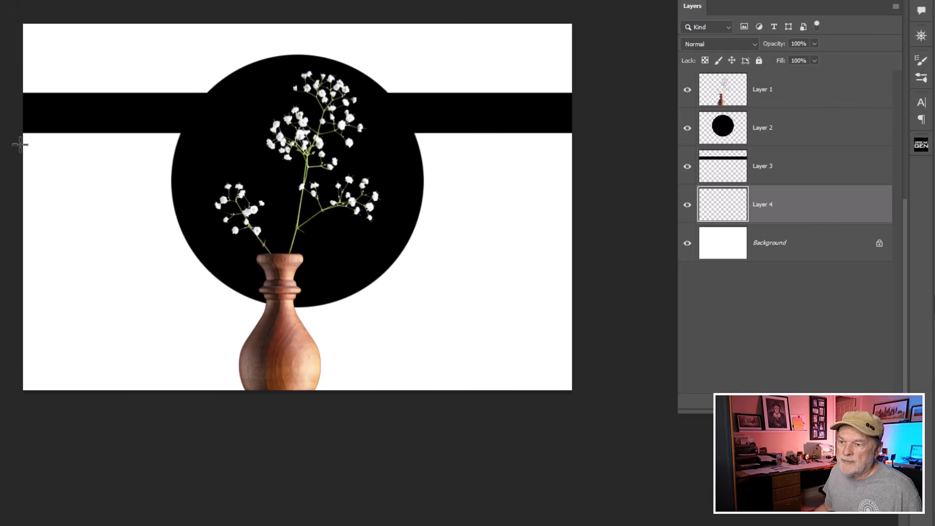
left_click_drag(20, 150, 582, 156)
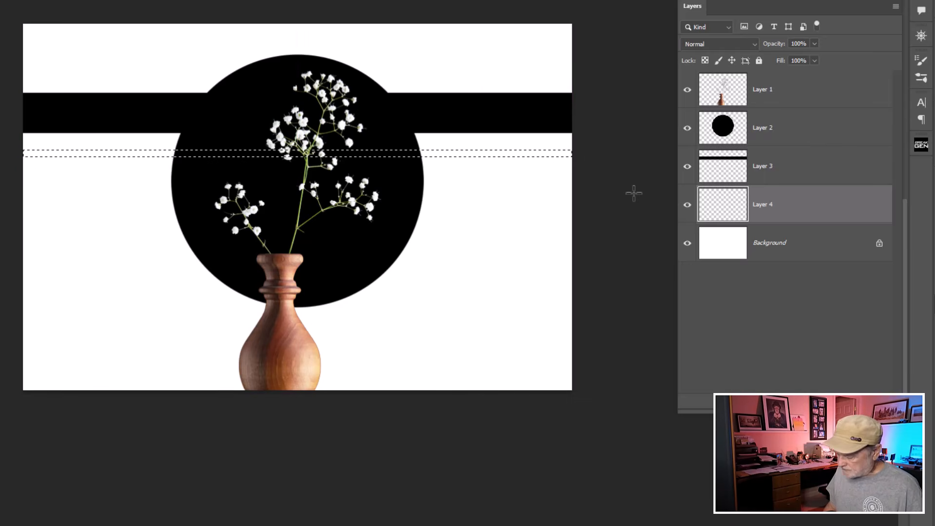
key("alt+BackSpace")
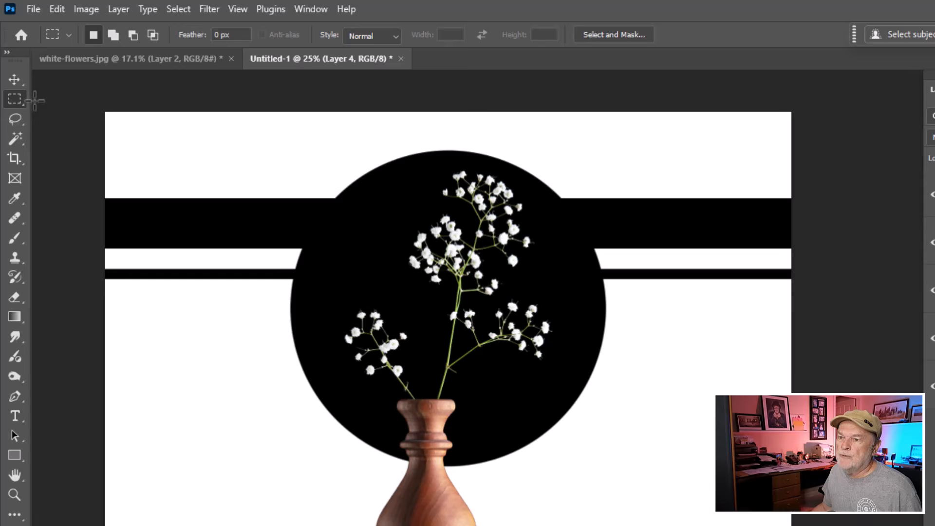
- Duplicate the thin stripe four times with the Move tool, placing the copies one below another at roughly even spacing
left_click(15, 82)
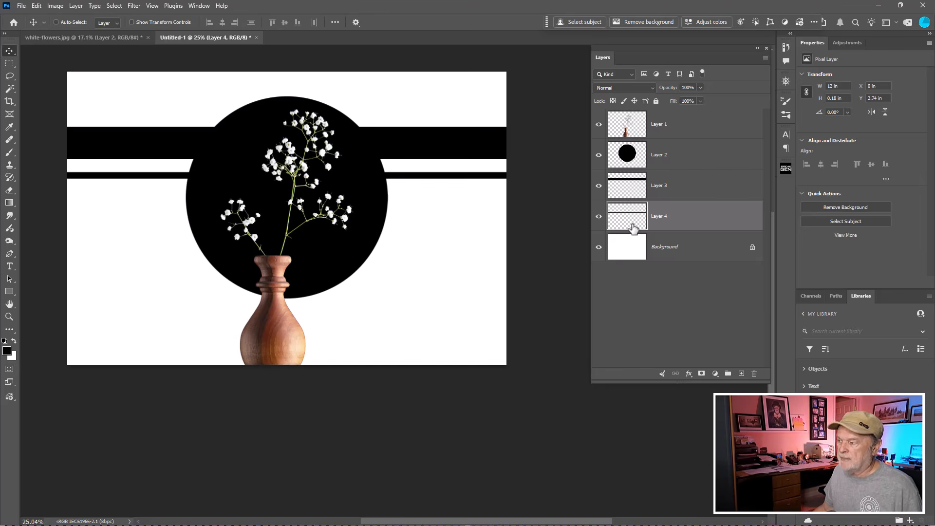
key("ctrl")
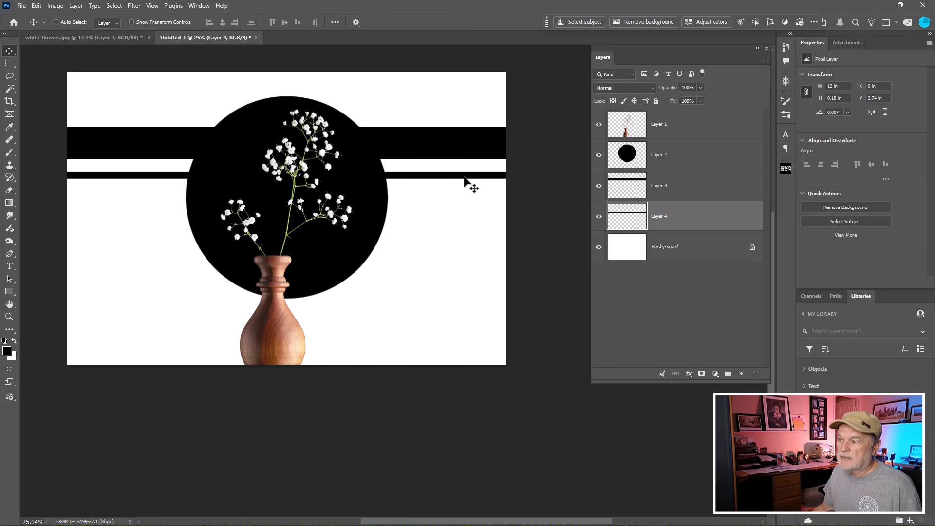
left_click_drag(464, 178, 468, 258)
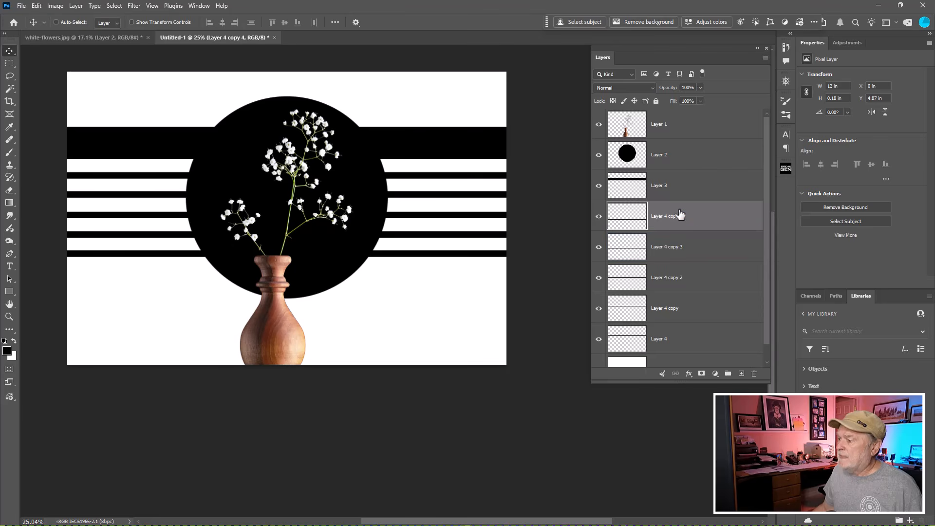
- Select the five thin-stripe layers, from Layer 4 copy 4 to Layer 4, and merge them into one layer
left_click(623, 185)
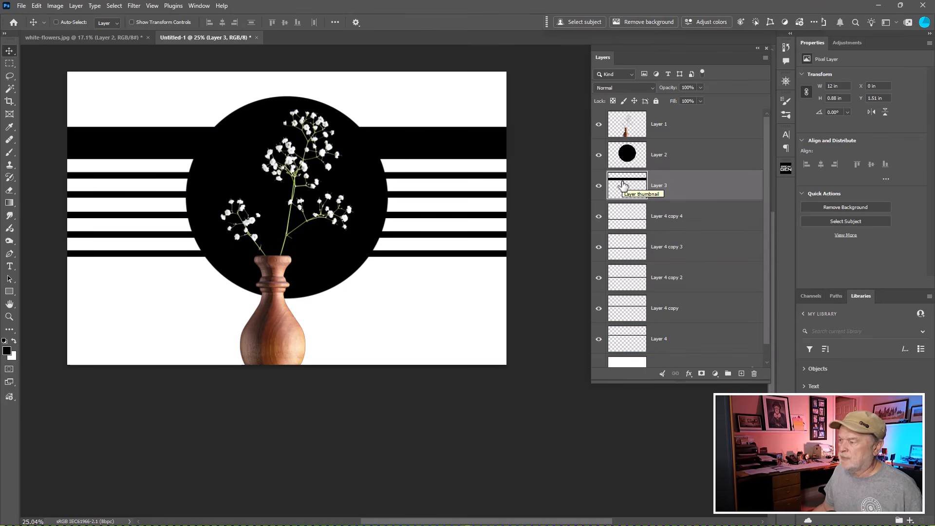
left_click(674, 218)
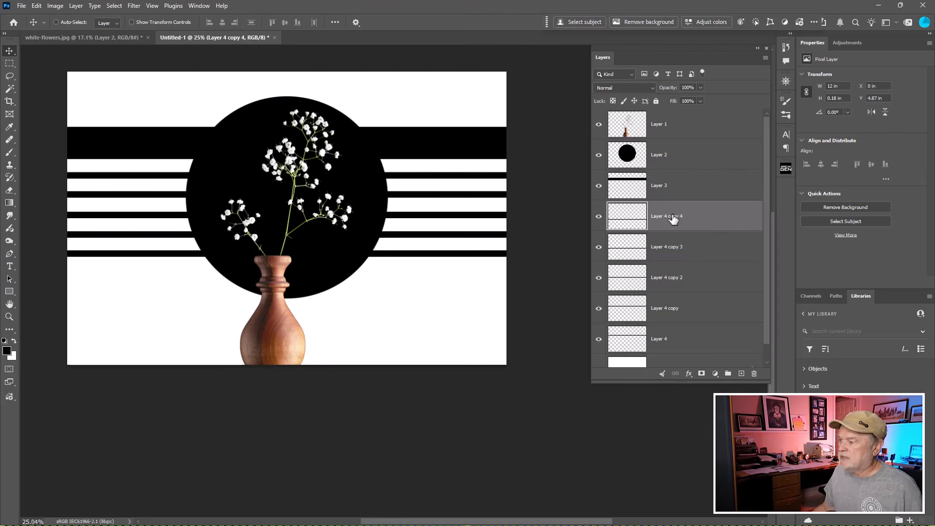
left_click(689, 342, "shift")
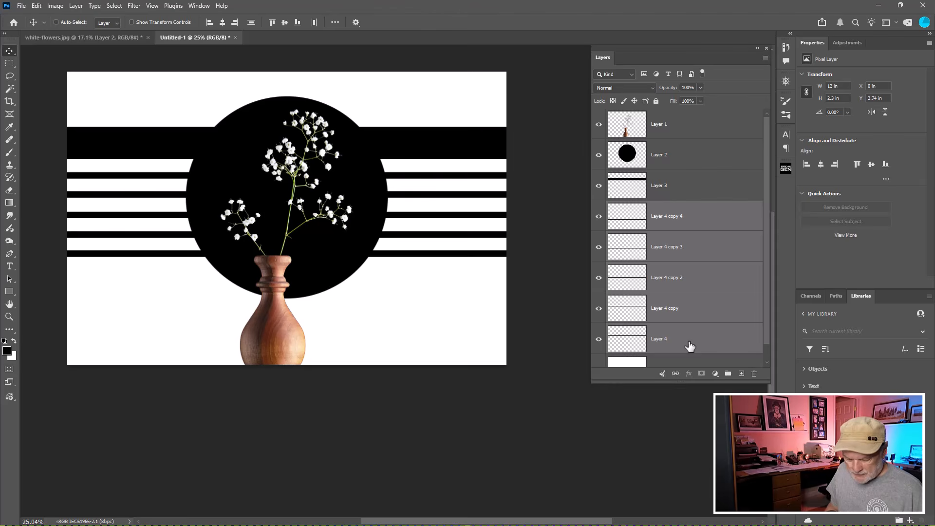
key("ctrl+e")
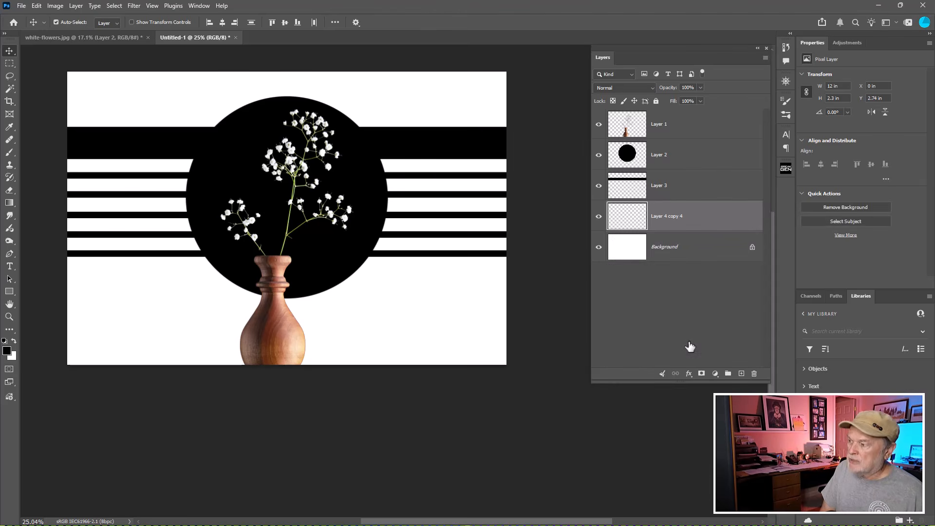
- Toggle the visibility of the merged thin-stripe layer and the wide-band layer to check what each contains
left_click(633, 218)
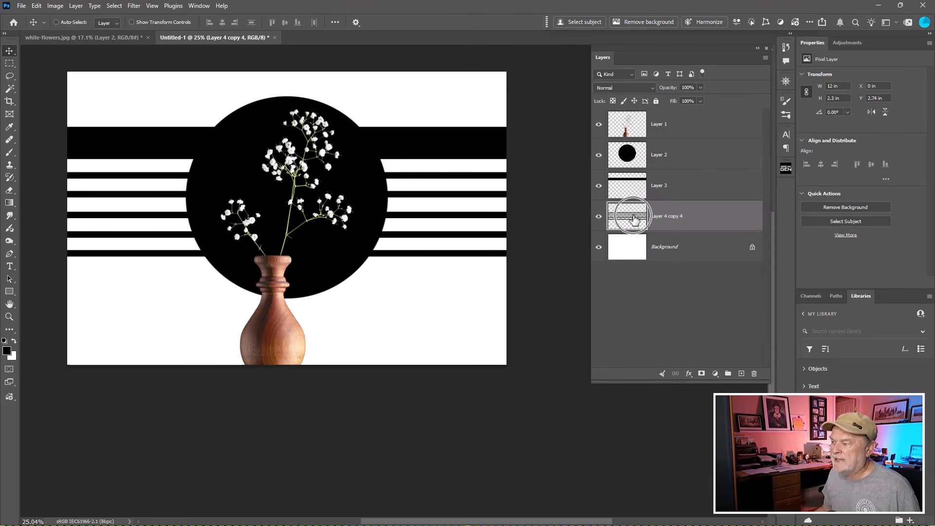
left_click(599, 217)
left_click(599, 217)
left_click(600, 216)
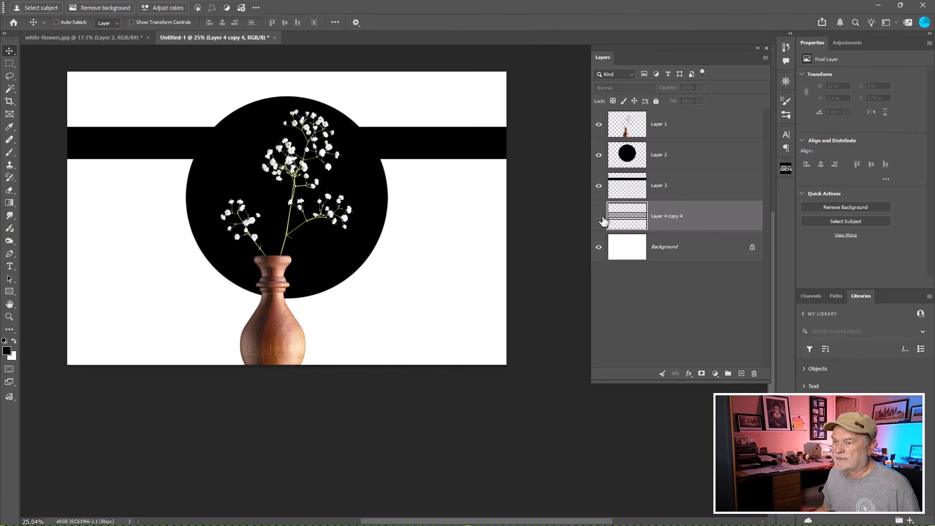
left_click(599, 216)
left_click(603, 190)
left_click(601, 188)
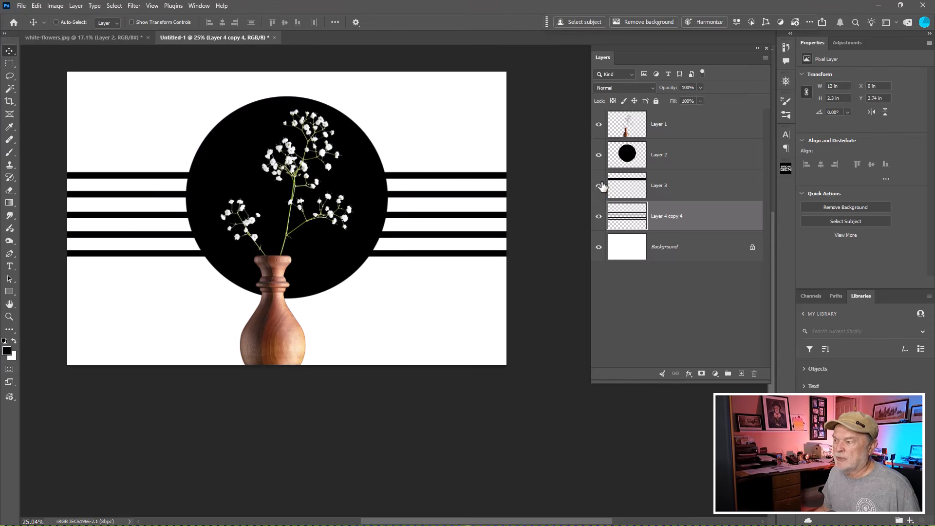
- Hide and show the wide-band layer and the merged thin-stripe layer again to compare their separate contributions
left_click(601, 187)
left_click(601, 187)
left_click(601, 187)
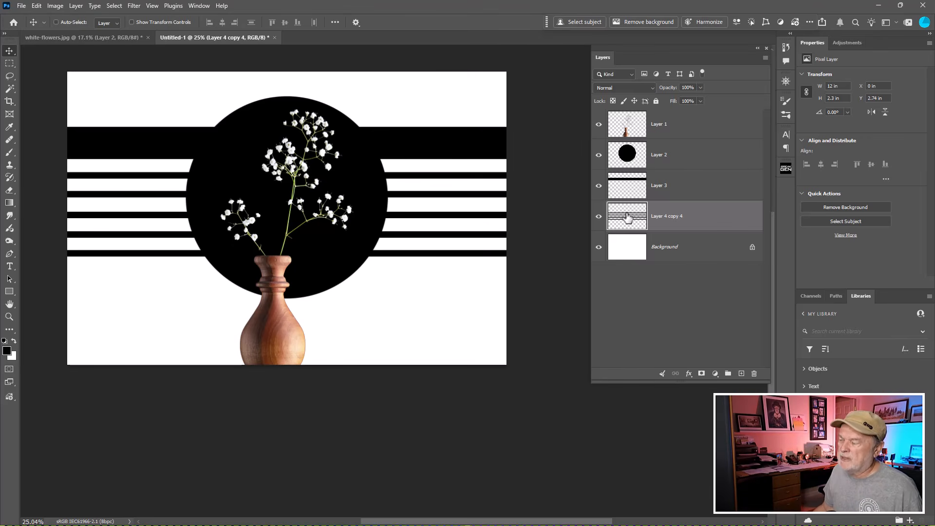
key("ctrl")
left_click(598, 216)
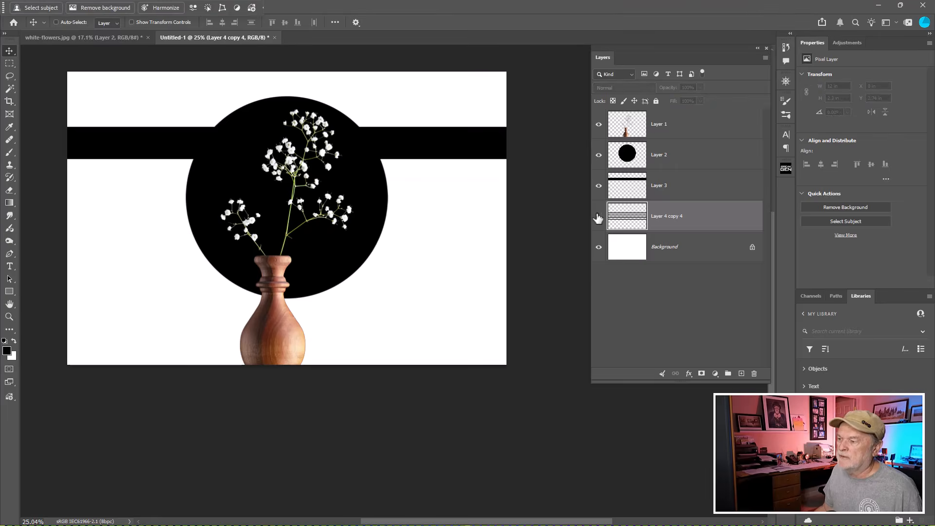
left_click(599, 216)
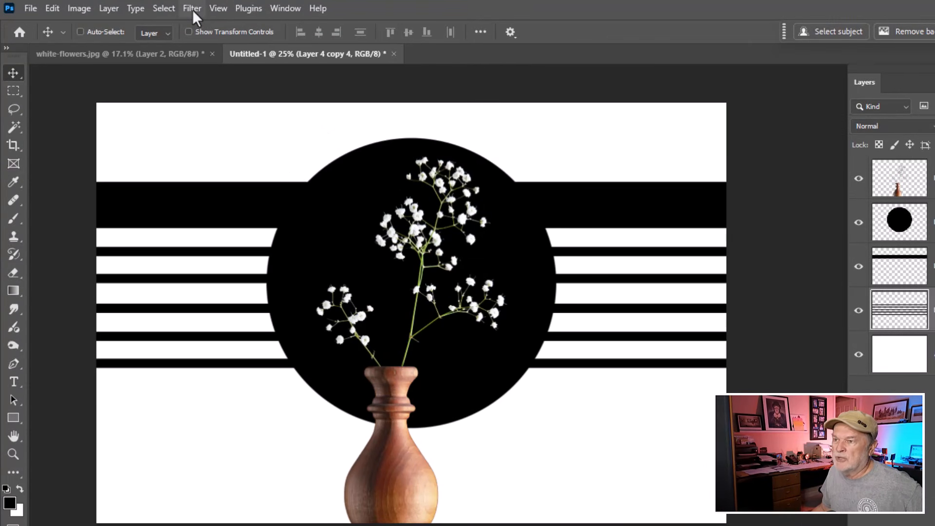
- Start the Wave distortion on the merged thin-stripe layer with 1 generator and a wavelength from 101 to 302
left_click(192, 10)
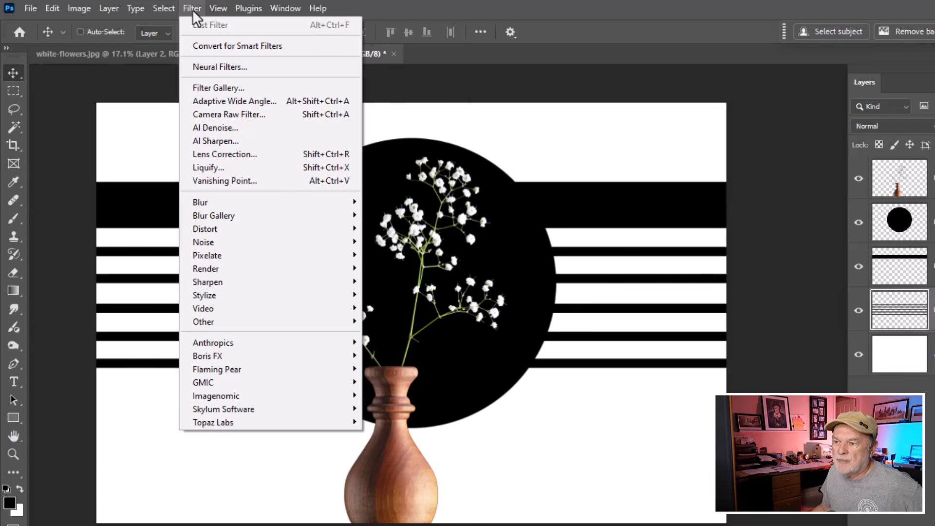
mouse_move(232, 238)
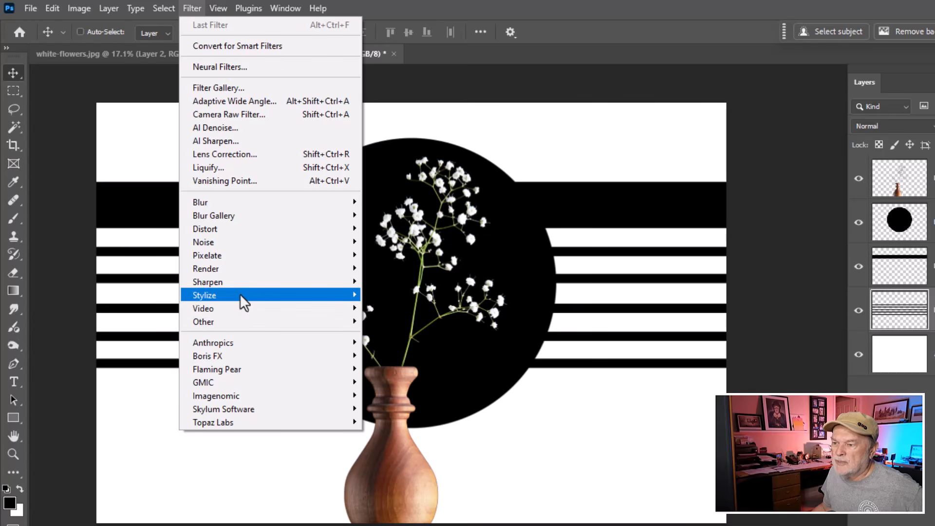
mouse_move(239, 295)
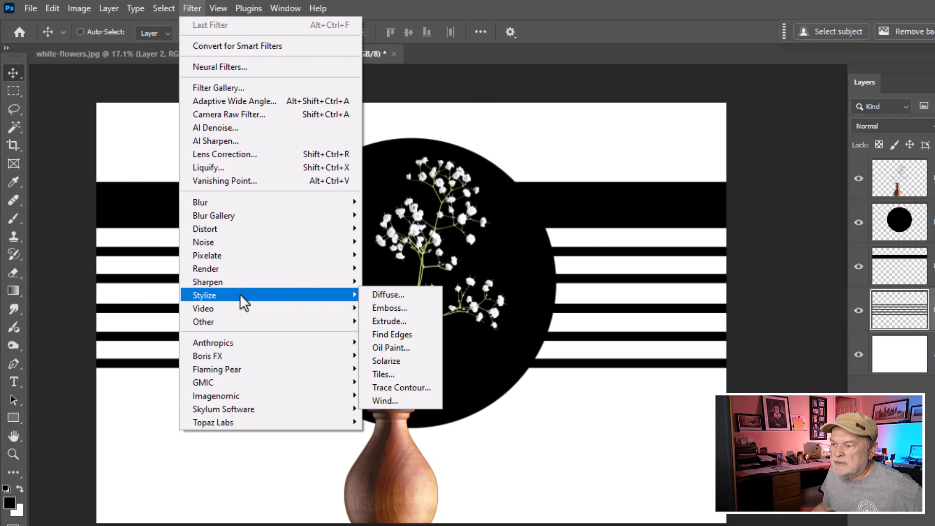
mouse_move(241, 271)
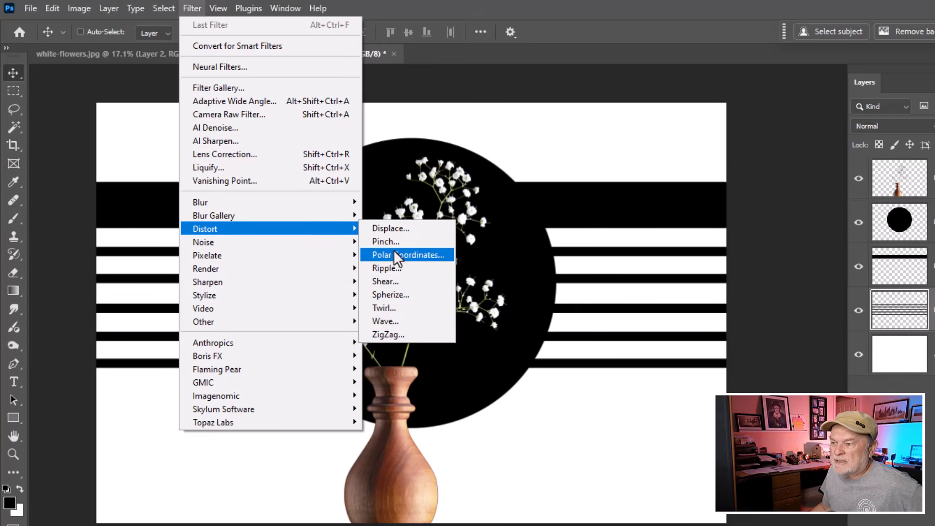
left_click(407, 321)
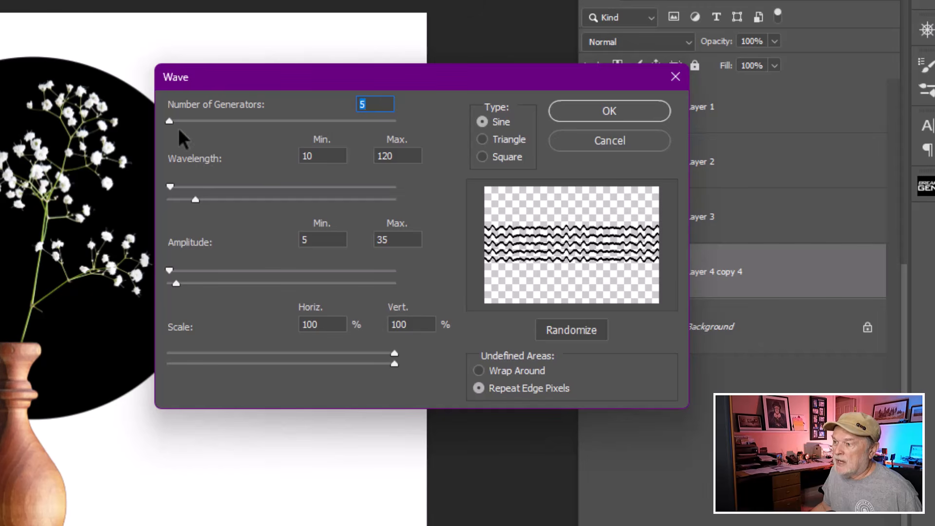
mouse_move(170, 122)
left_mouse_down()
mouse_move(198, 122)
mouse_move(163, 124)
left_mouse_up()
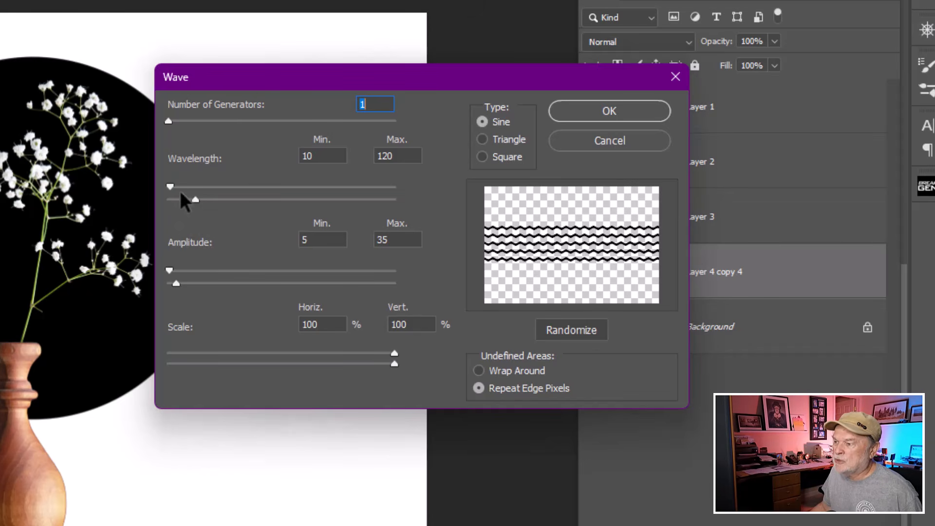
mouse_move(173, 185)
left_mouse_down()
mouse_move(236, 183)
mouse_move(190, 183)
left_mouse_up()
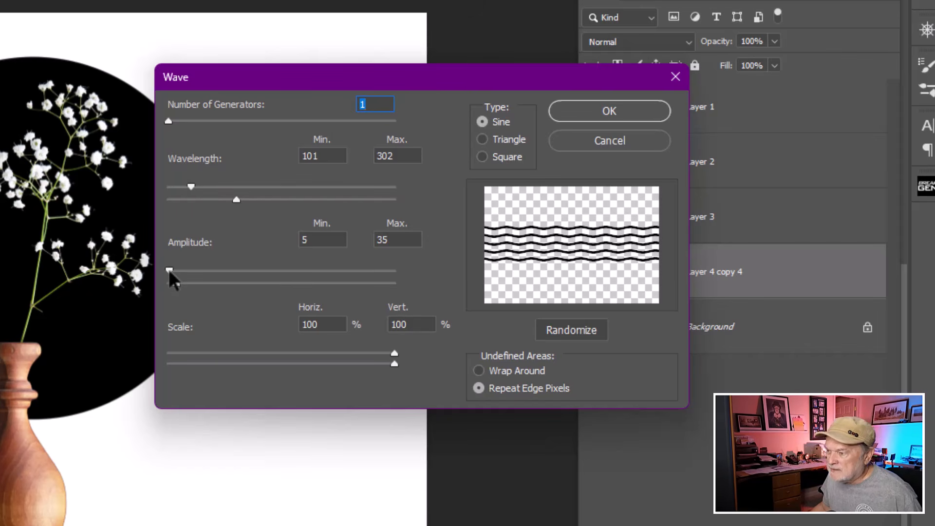
- Set the wave amplitude to a minimum of 55 and a maximum of 125, and apply the distortion
mouse_move(168, 269)
left_mouse_down()
mouse_move(196, 267)
mouse_move(184, 270)
left_mouse_up()
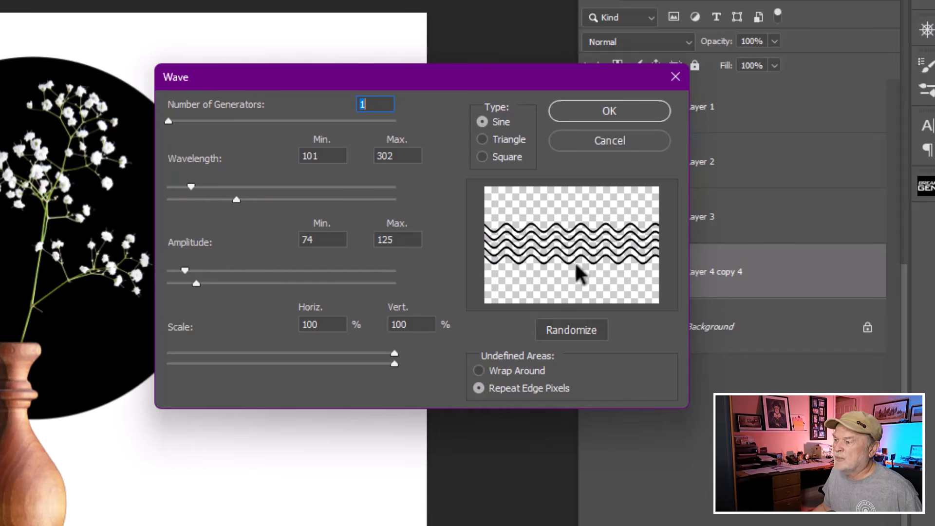
key("ctrl")
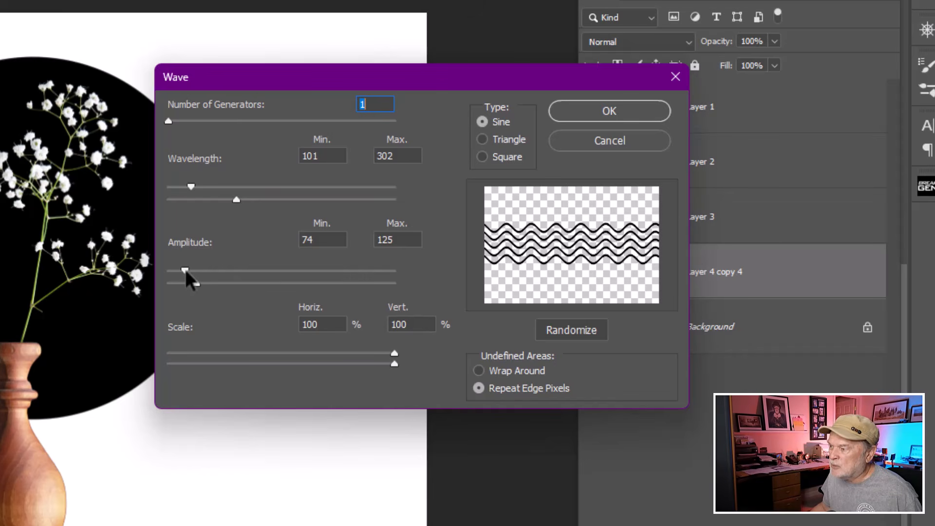
mouse_move(185, 270)
left_mouse_down()
mouse_move(174, 271)
mouse_move(183, 271)
left_mouse_up()
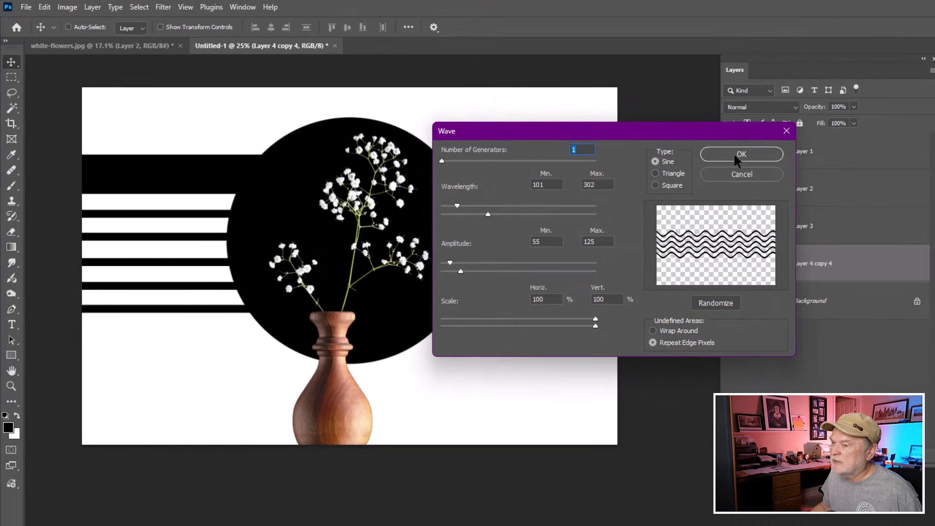
left_click(737, 154)
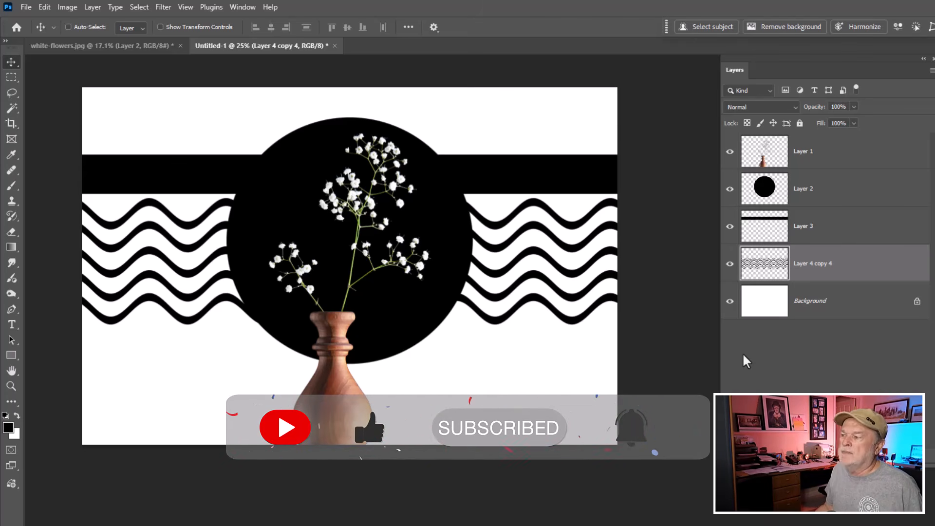
- Try the wavy-stripe layer at 30% opacity, and return it to 100%
left_click(778, 233)
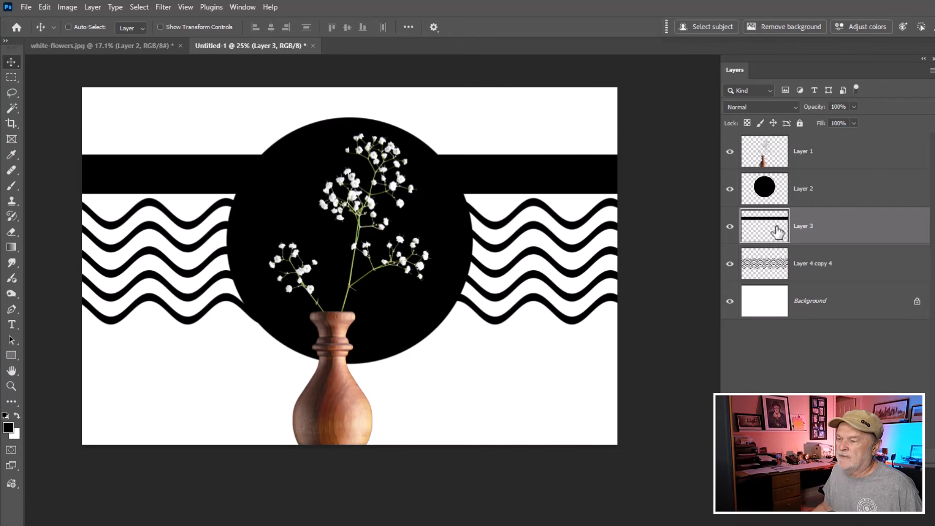
key("ctrl")
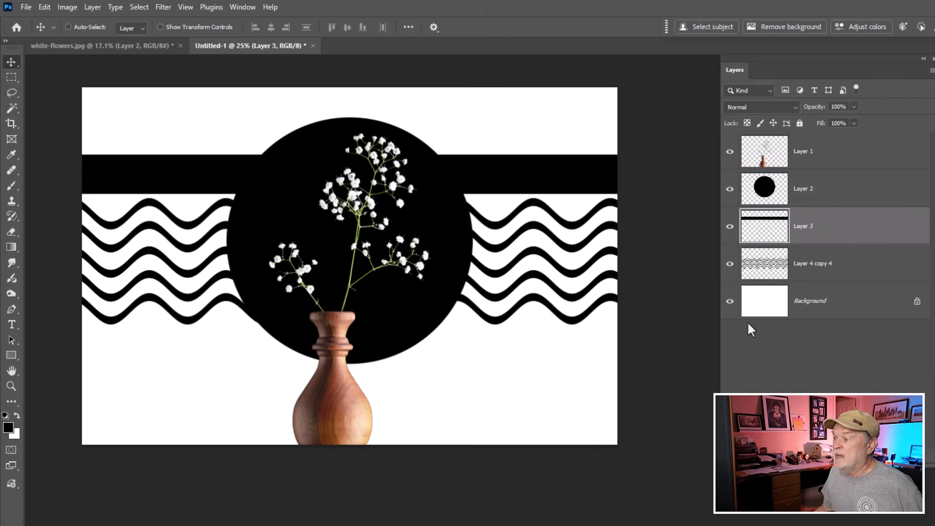
left_click(767, 271)
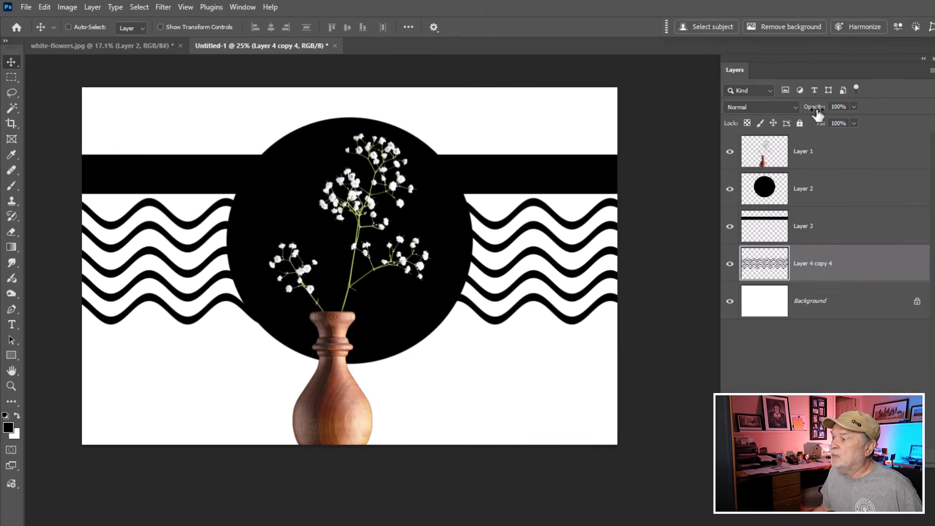
mouse_move(818, 114)
left_mouse_down()
mouse_move(794, 112)
mouse_move(807, 110)
left_mouse_up()
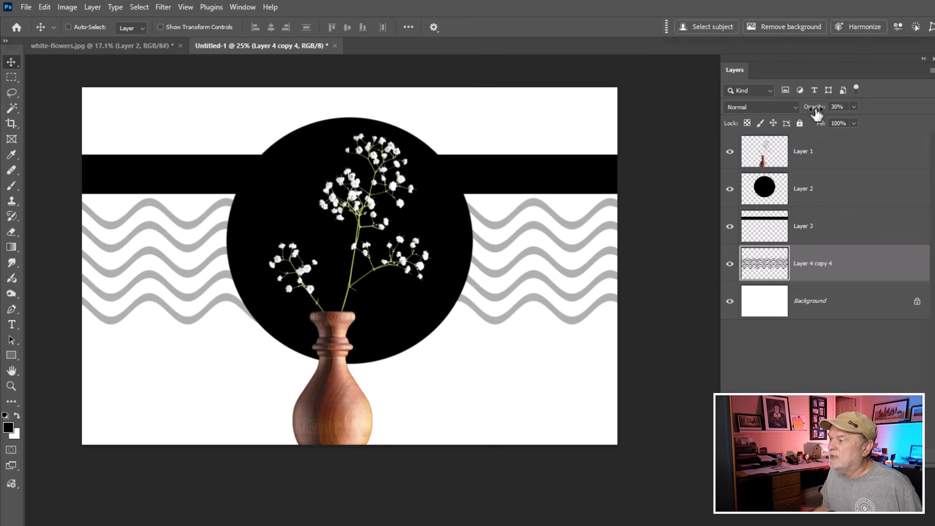
left_click_drag(813, 107, 930, 115)
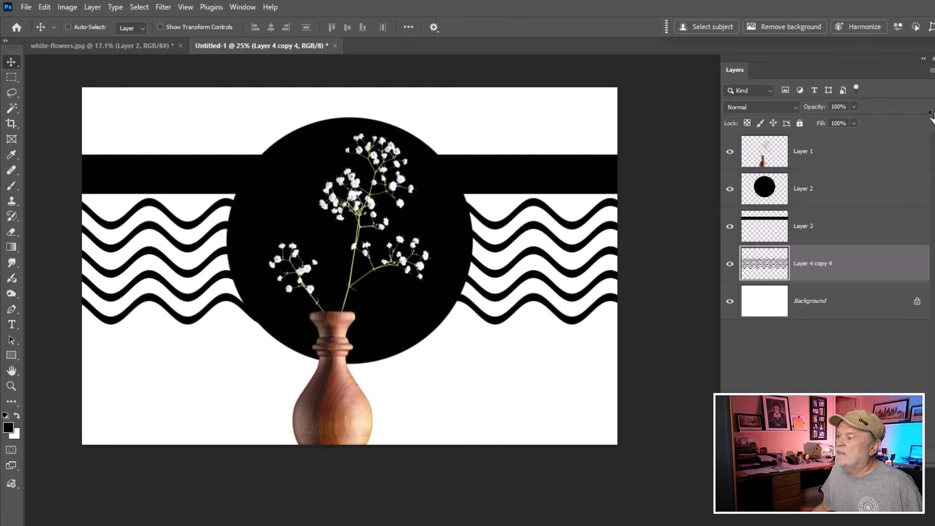
- Open Mood Stone Texture 9.jpg and place its image in the vase composition directly above the Background layer
left_click(767, 298)
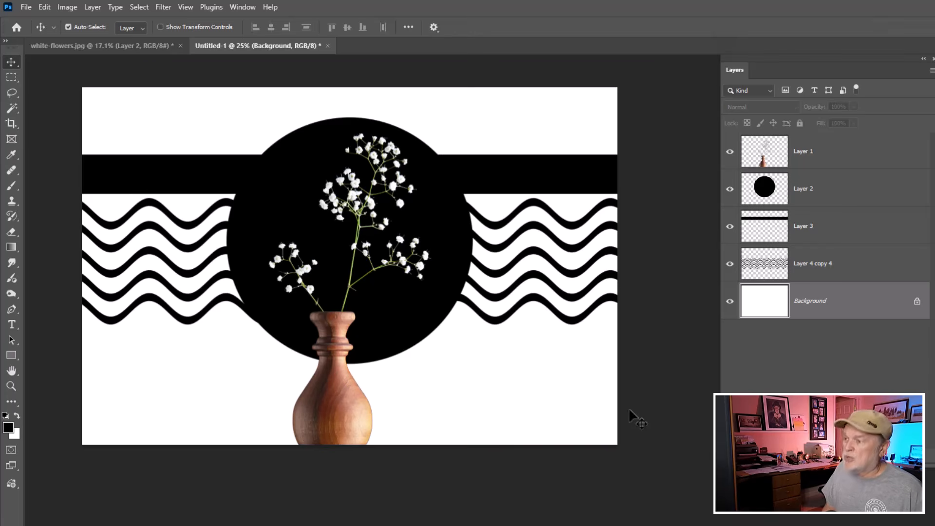
key("ctrl+o")
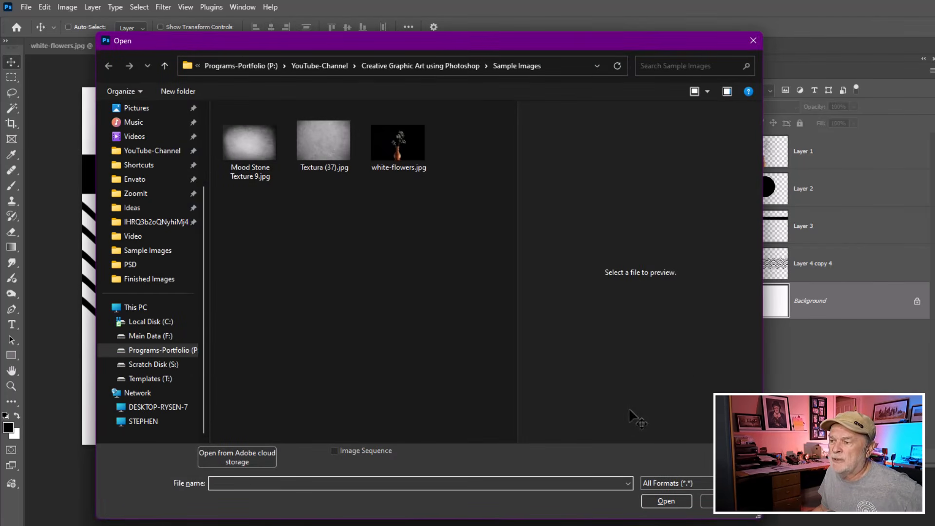
left_click(250, 146)
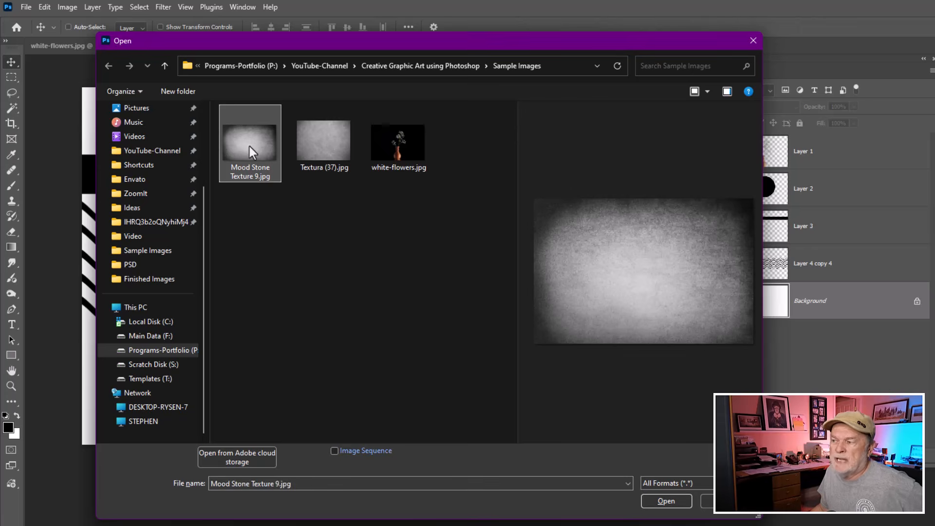
left_click(668, 501)
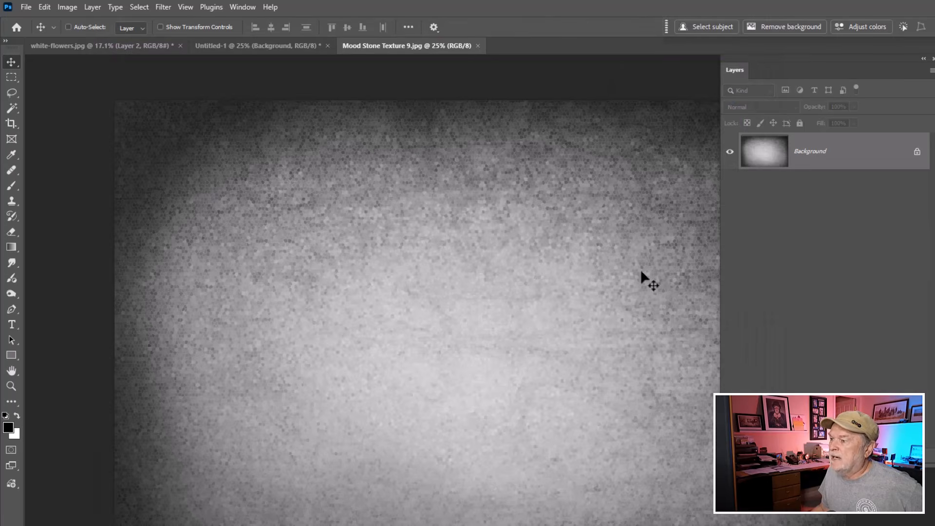
left_click_drag(774, 150, 359, 335)
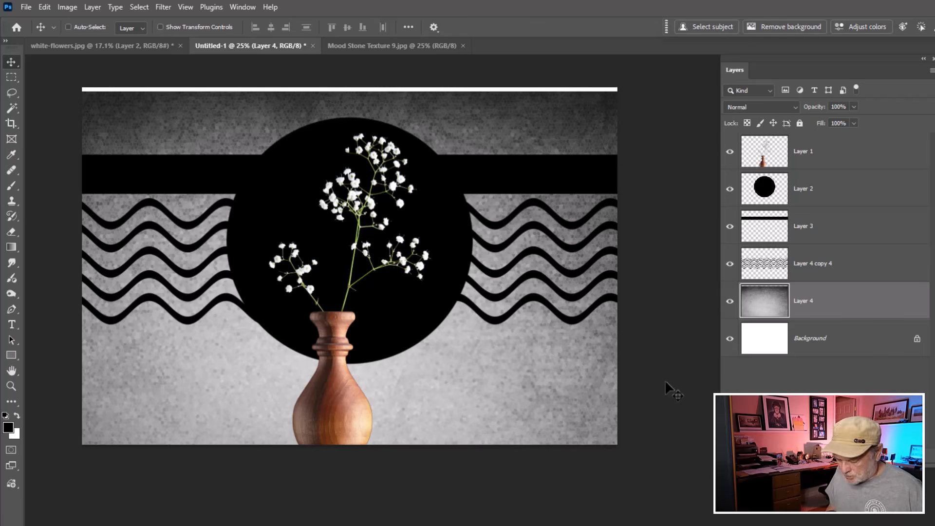
- Scale the stone texture proportionally to about 12.11 x 8.02 in so it covers the canvas from the upper-left corner, keeping its opacity at 100%
key("ctrl+t")
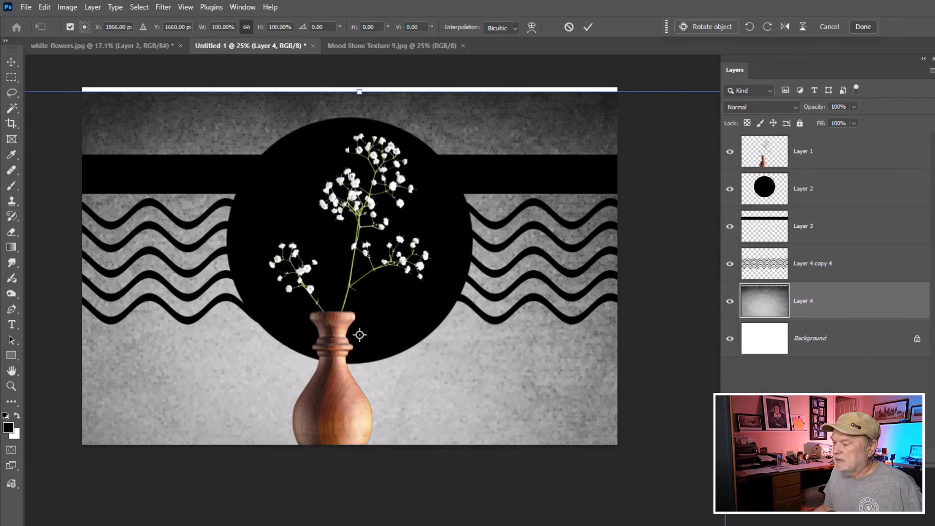
left_click_drag(725, 525, 523, 398)
left_click_drag(455, 386, 548, 379)
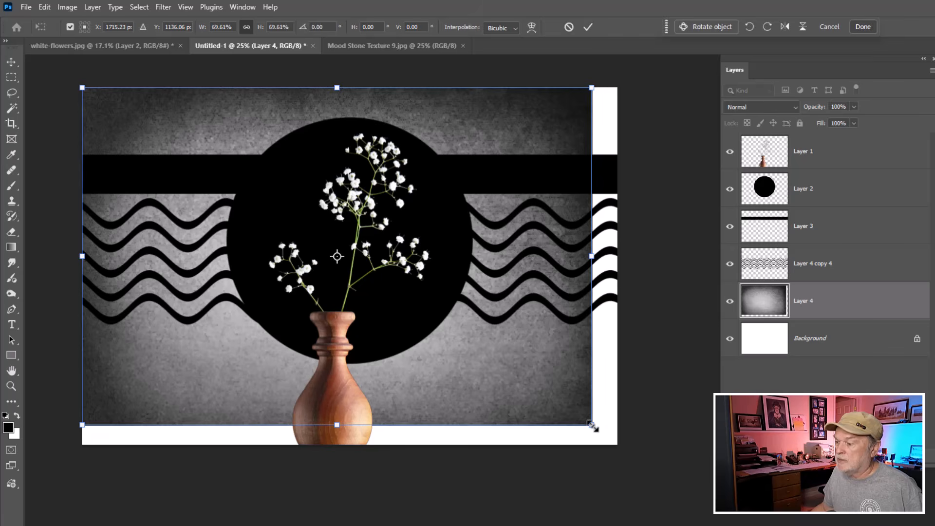
left_click_drag(592, 427, 621, 447)
key("Return")
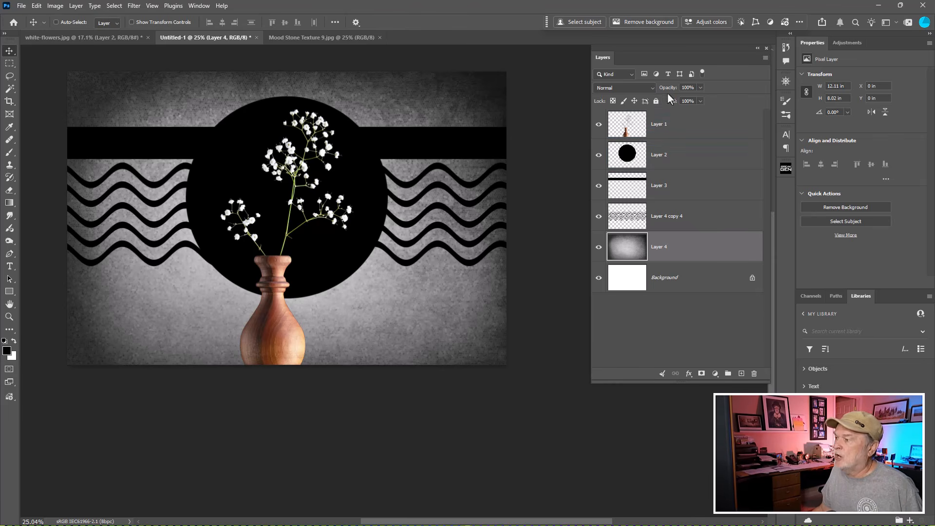
left_click_drag(671, 91, 704, 93)
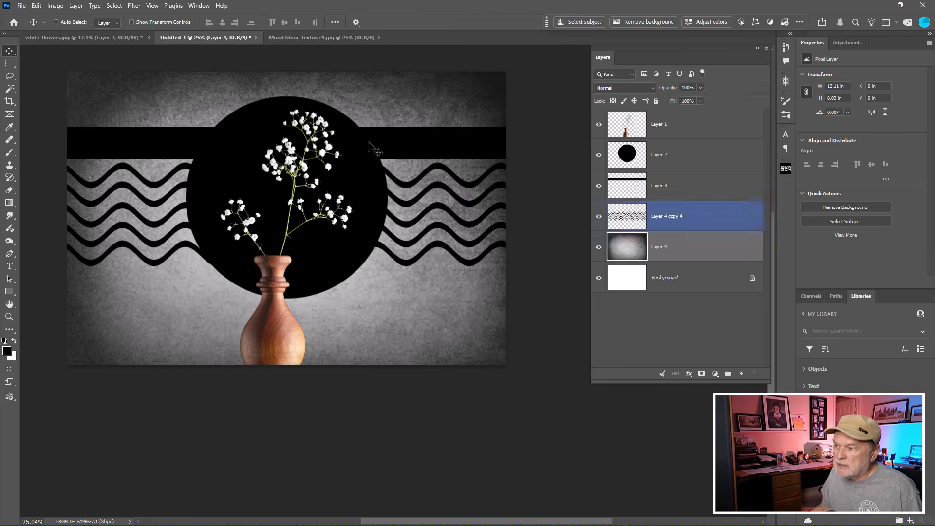
- Convert the stone texture layer to a smart object and apply a Gaussian Blur with a 64-pixel radius
right_click(688, 248)
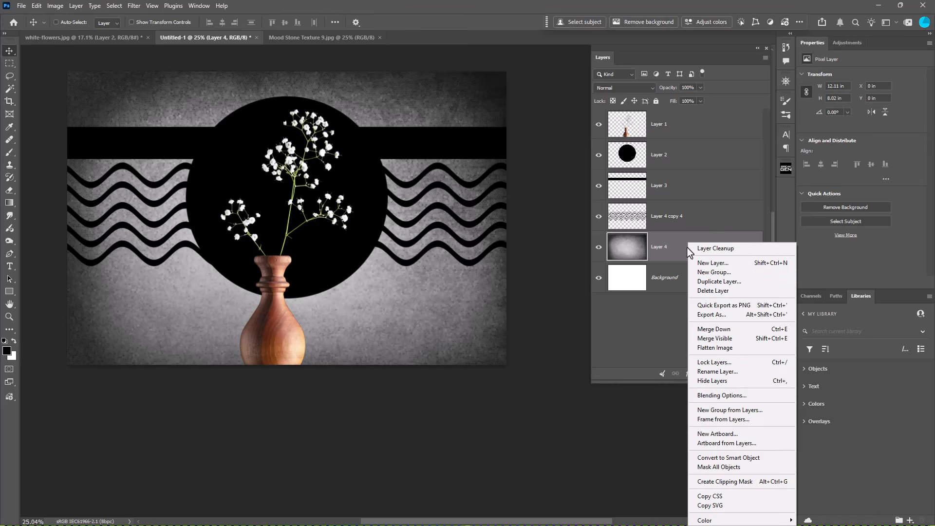
left_click(744, 459)
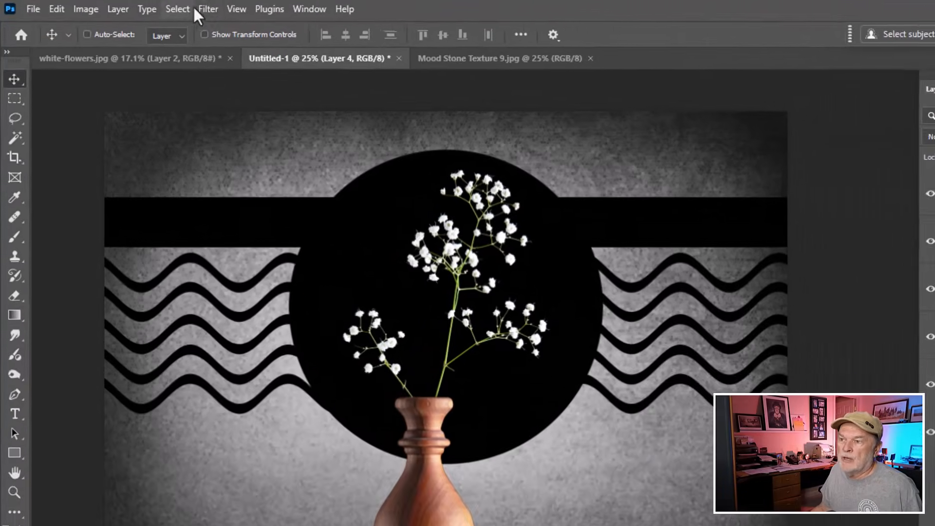
left_click(205, 8)
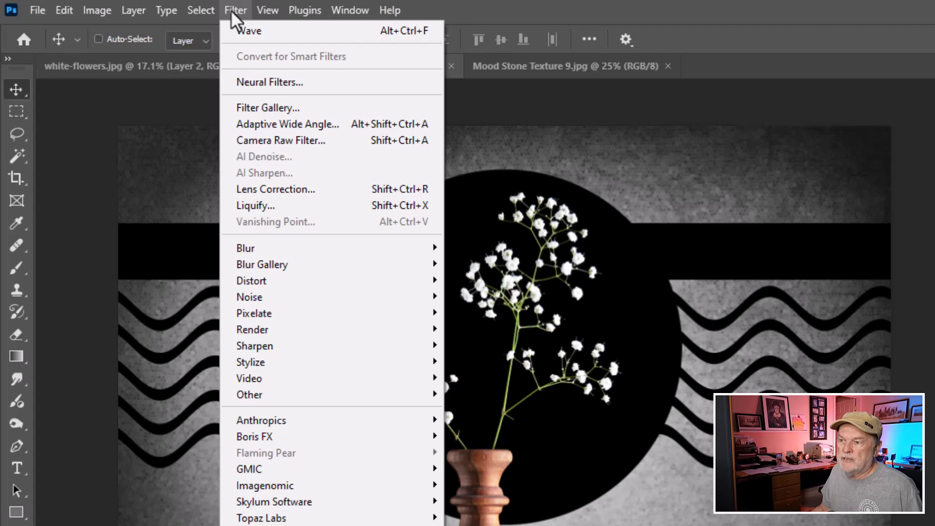
mouse_move(272, 249)
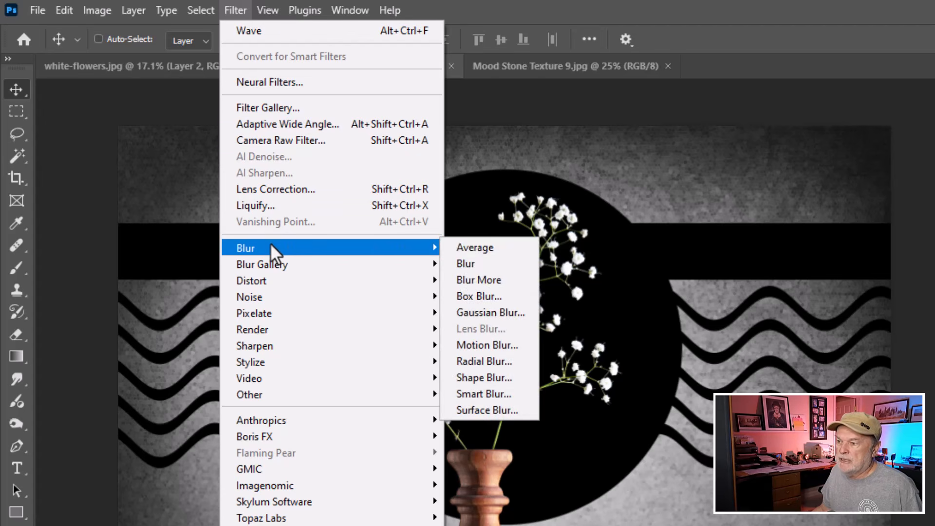
left_click(500, 311)
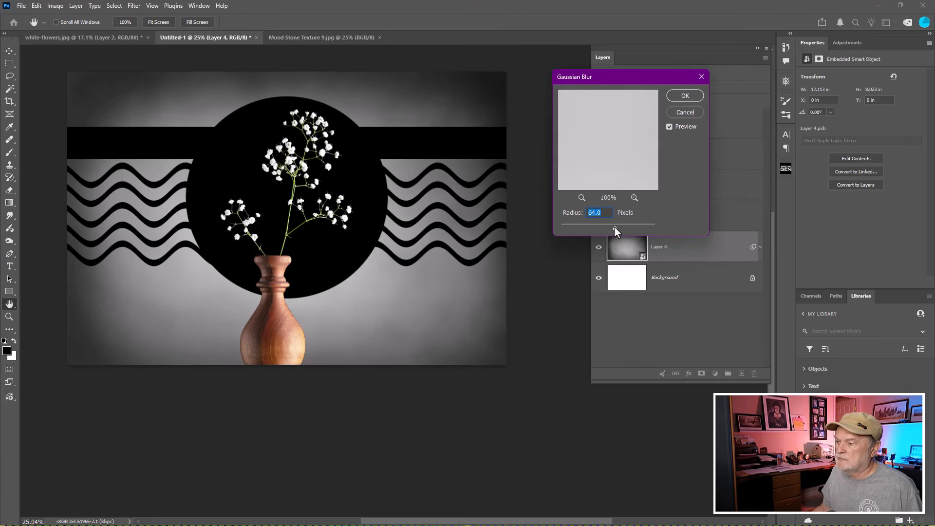
left_click(678, 98)
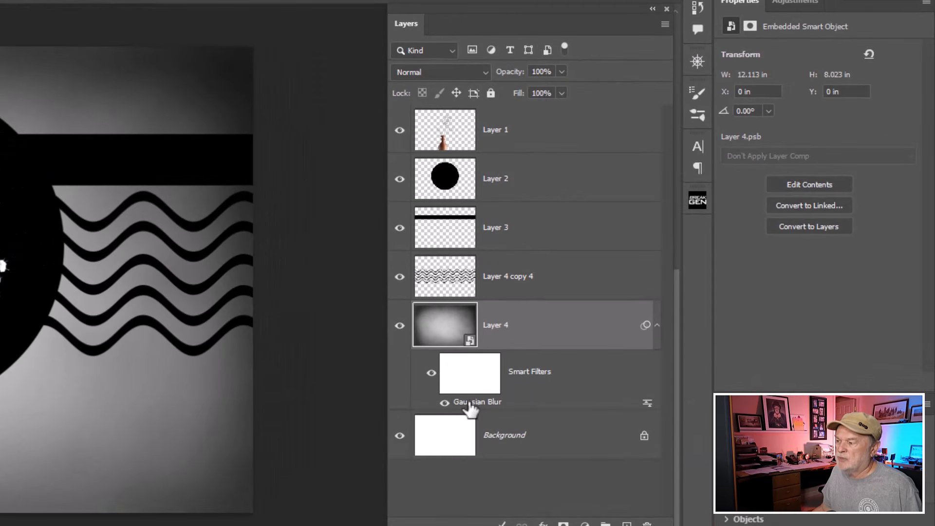
left_click(512, 376)
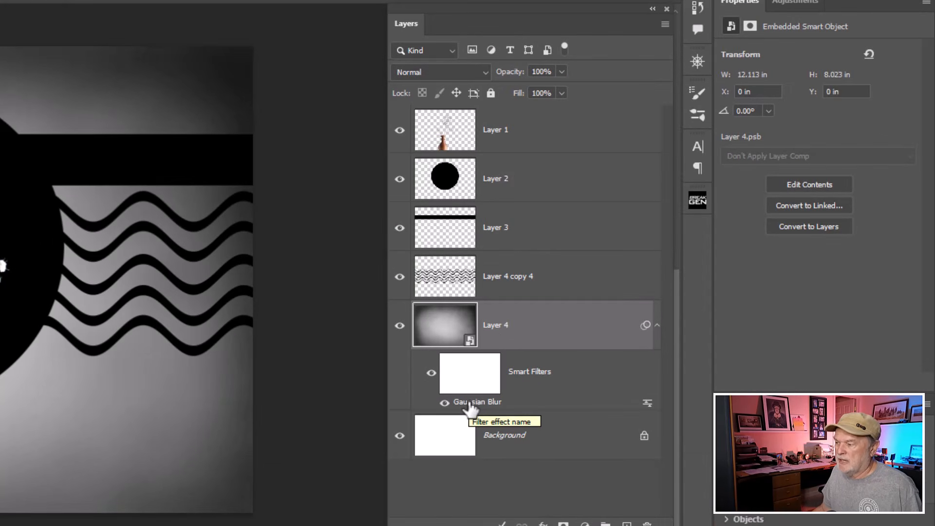
- Increase the Gaussian Blur radius on the stone texture smart object to 101.4 pixels
double_click(485, 405)
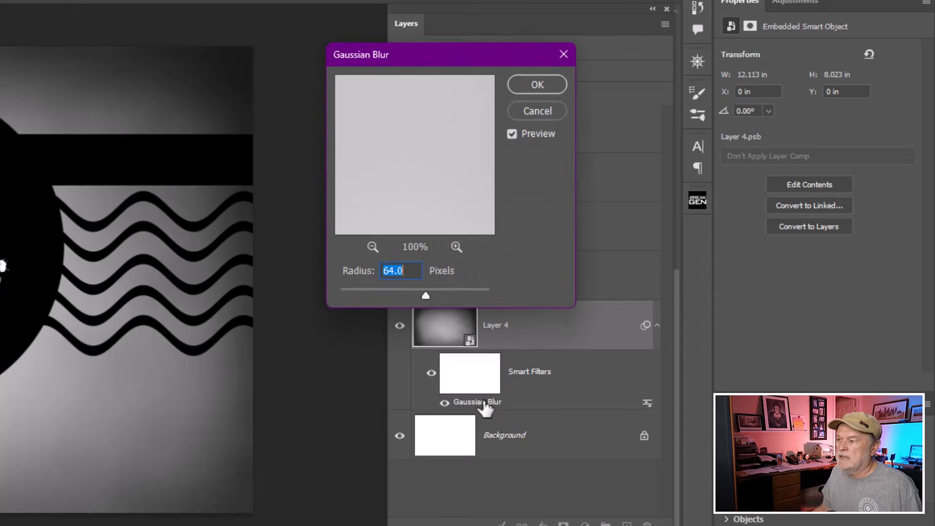
left_click(425, 297)
mouse_move(424, 298)
left_mouse_down()
mouse_move(366, 299)
mouse_move(434, 293)
left_mouse_up()
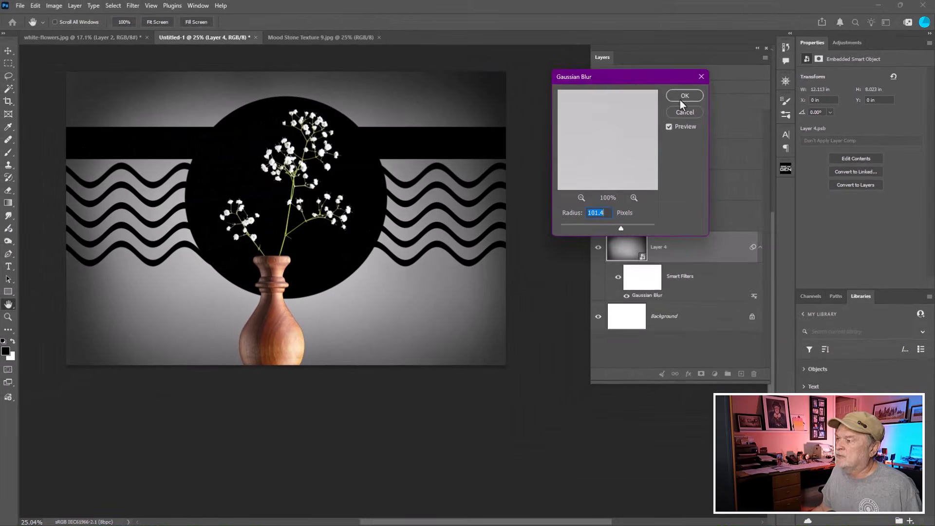
left_click(537, 84)
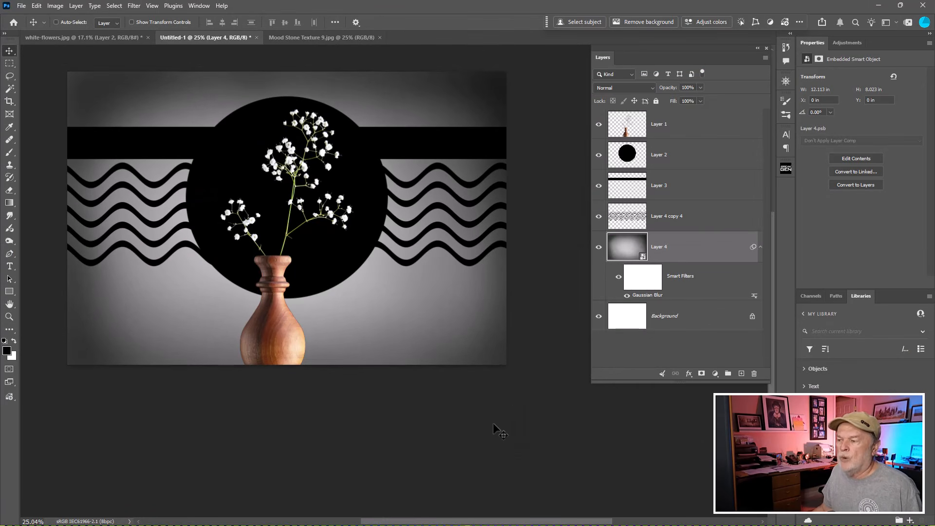
- Hide the stone texture layer and add a gradient fill layer directly above the Background layer
left_click(600, 248)
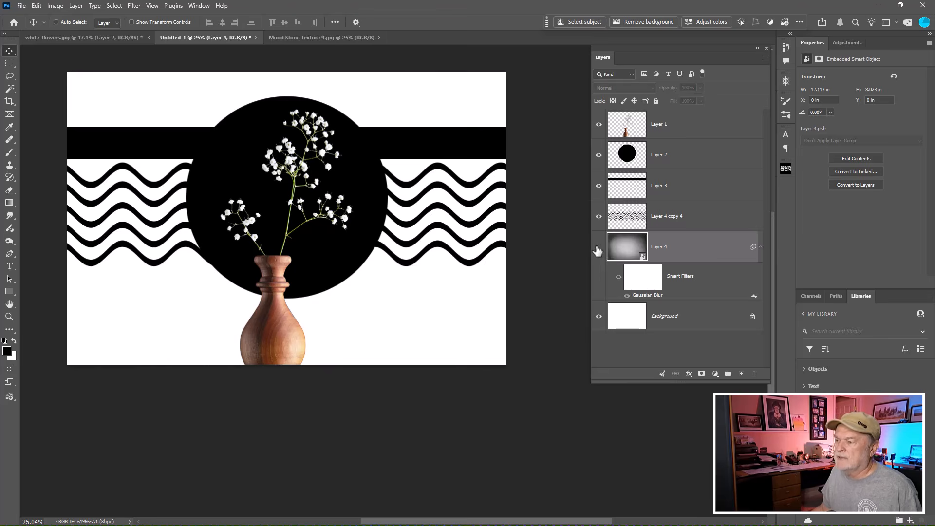
left_click(634, 318)
left_click(633, 316)
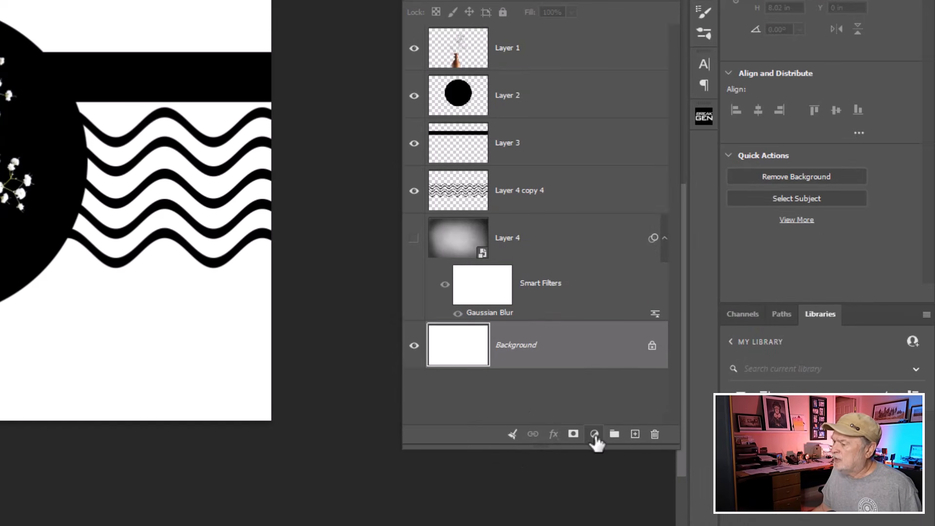
left_click(594, 435)
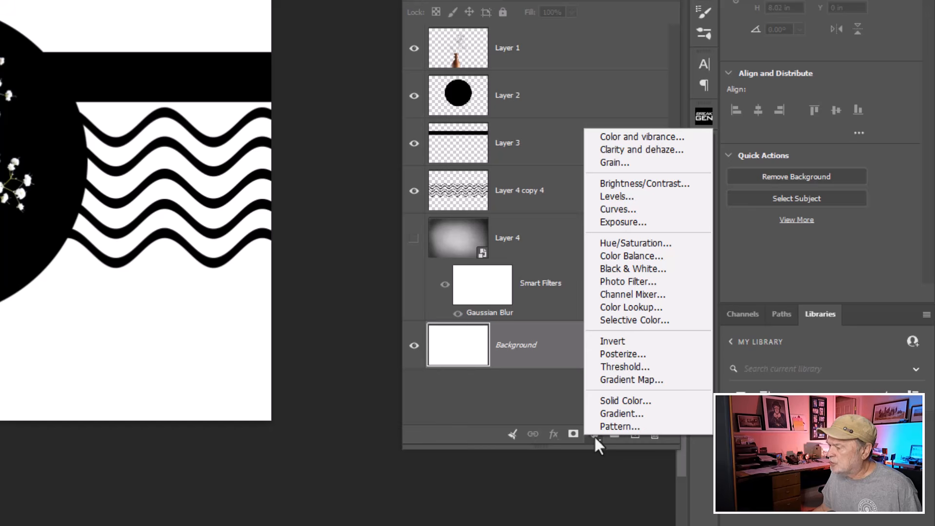
left_click(607, 415)
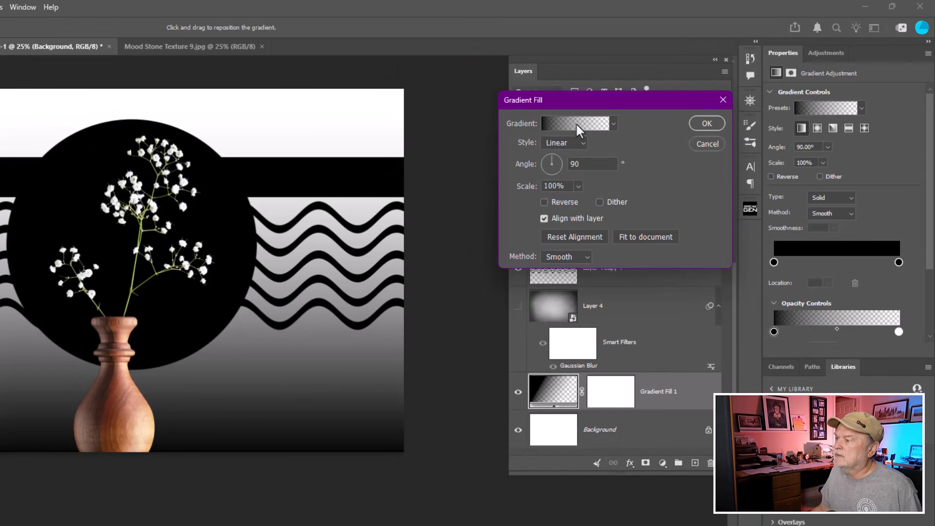
- Try the Purple_21 and Purple_22 presets for the gradient fill, and apply the peach-to-blue Purple_23 preset
left_click(576, 123)
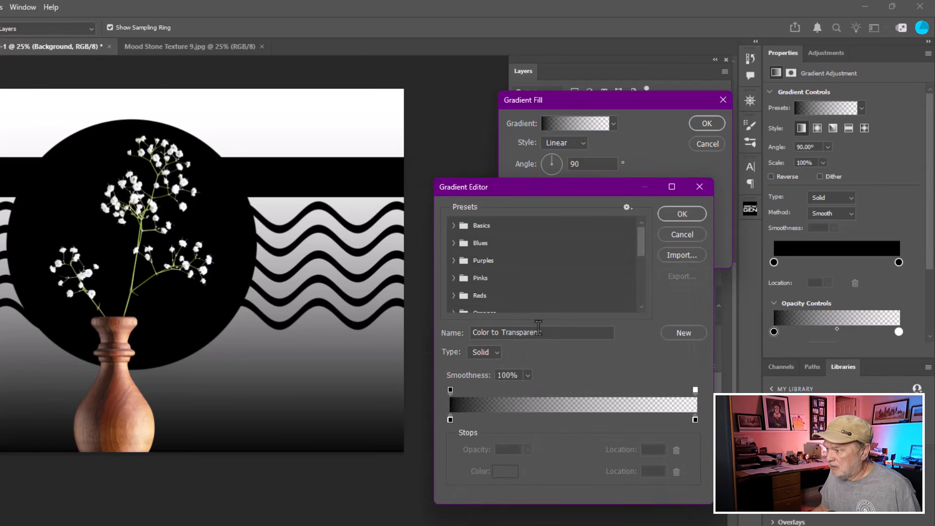
left_click(454, 261)
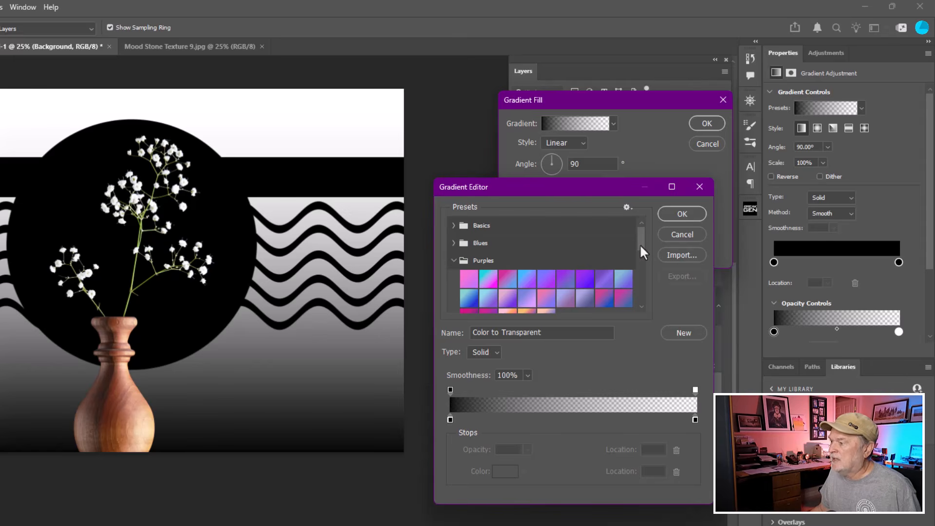
left_click_drag(639, 244, 641, 256)
left_click(507, 271)
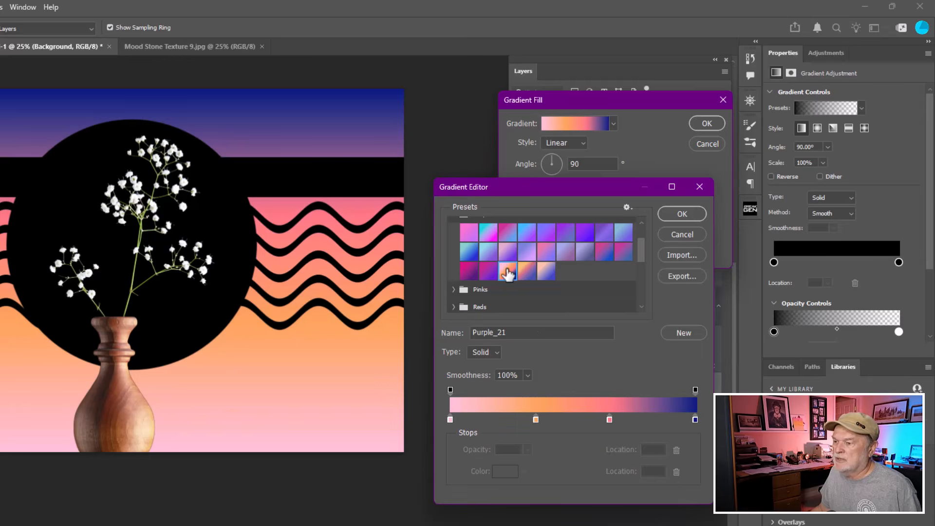
left_click(527, 268)
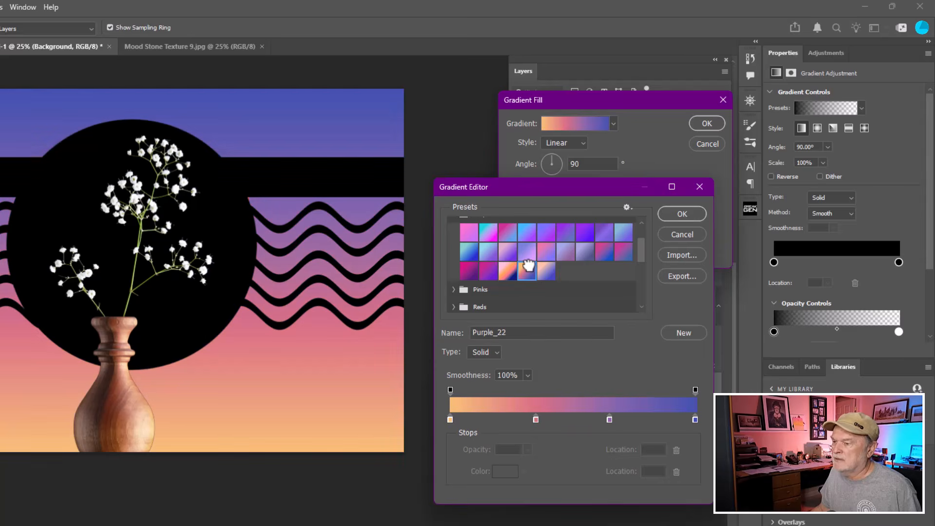
left_click(547, 269)
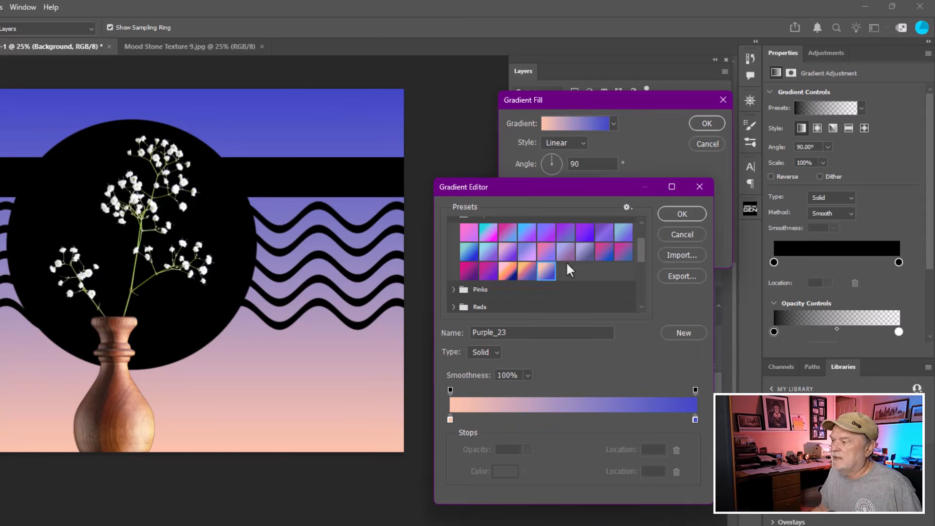
left_click(675, 219)
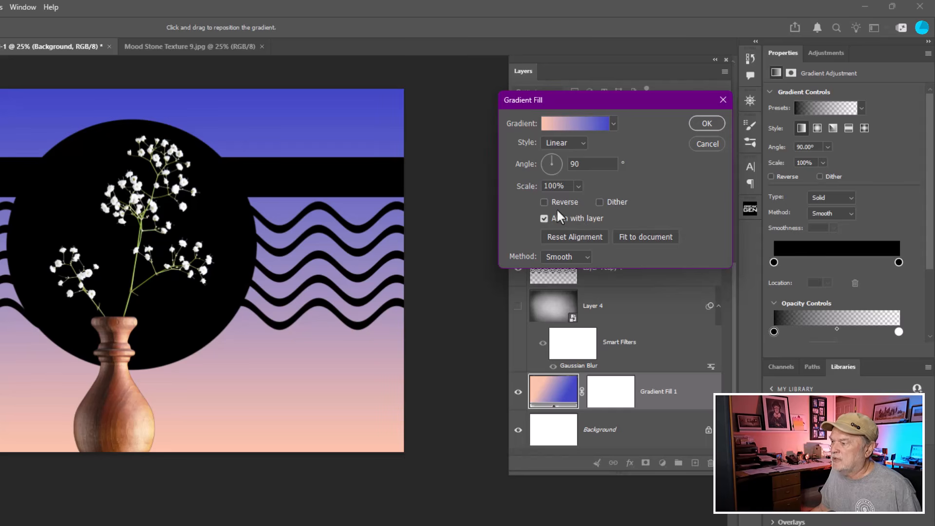
- Try the gradient reversed, return it to its original direction with blue above peach, and accept the fill
left_click(545, 202)
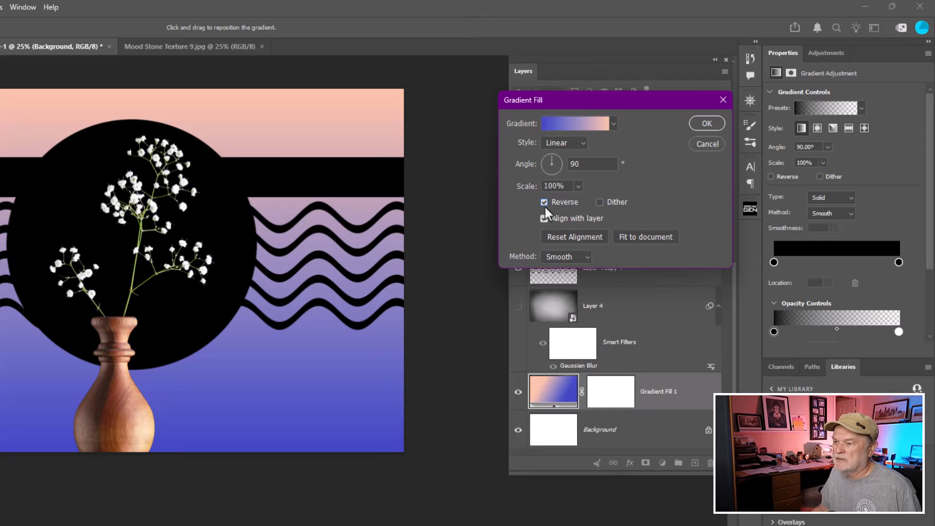
left_click(544, 202)
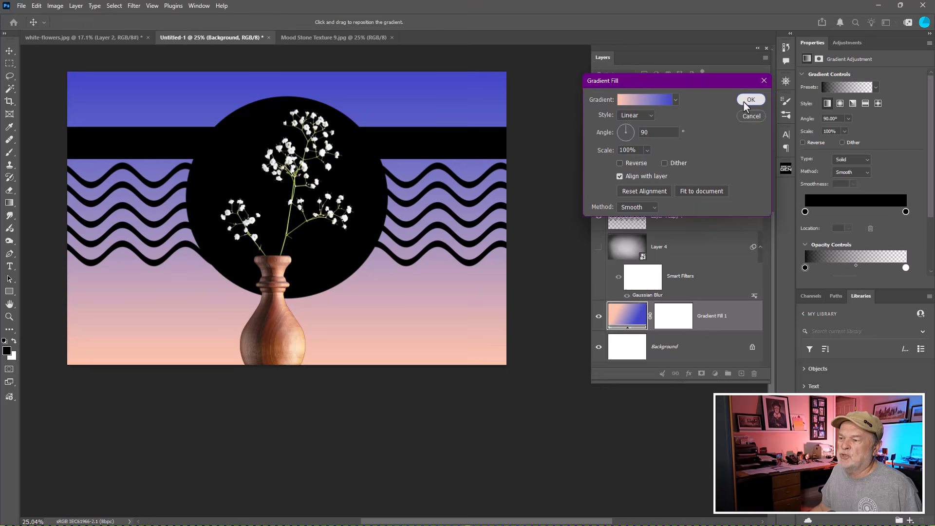
left_click(750, 100)
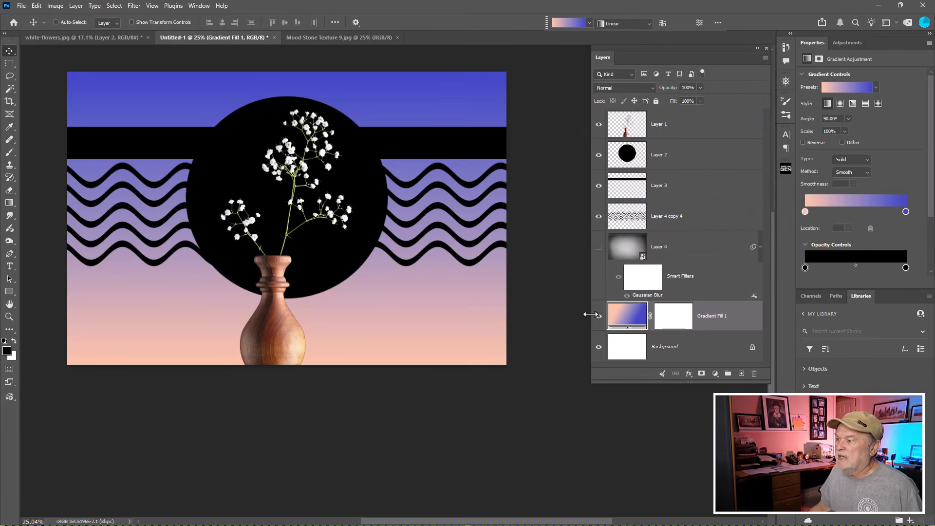
- Lower the opacity of the wavy-stripe layer, Layer 4 copy 4, to 41%
left_click(633, 216)
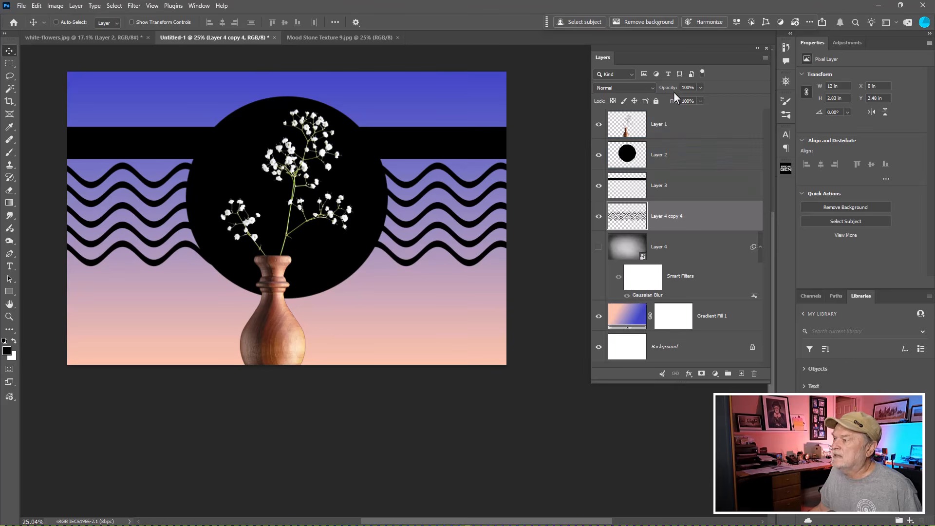
left_click_drag(674, 90, 661, 92)
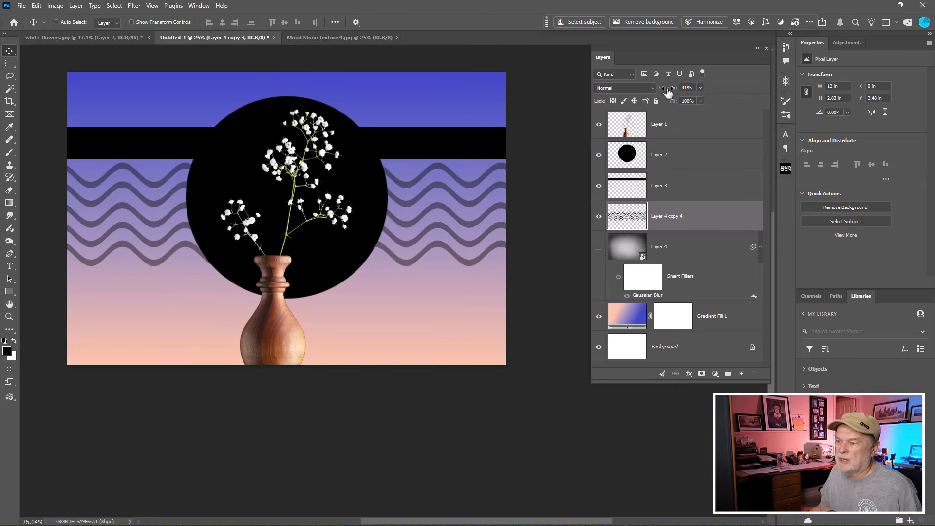